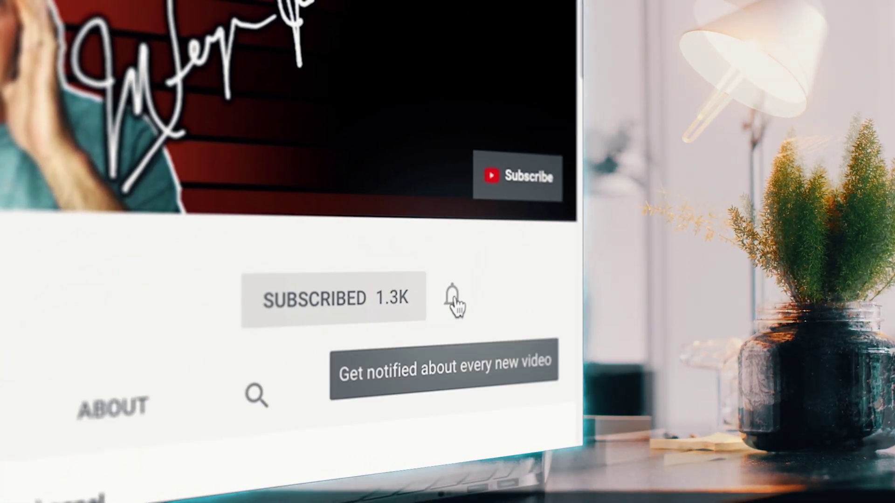
Turn on the bell so every new video from the subscribed channel sends a notification.
left_click(453, 298)
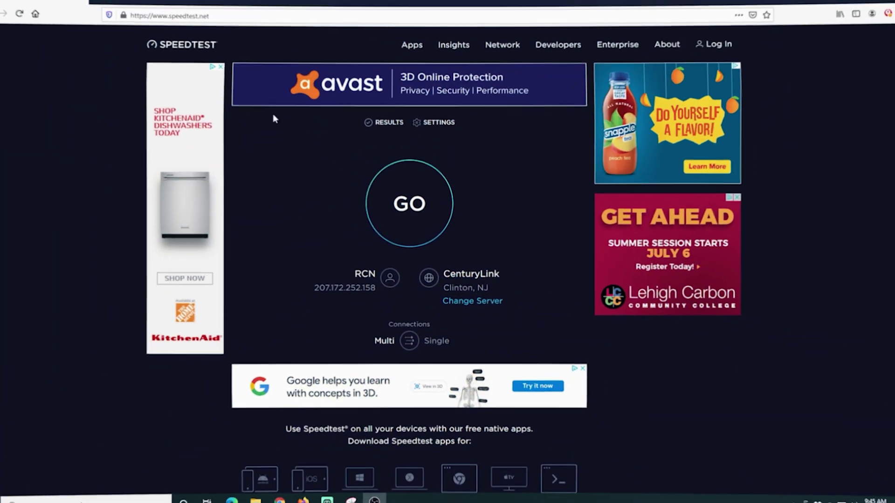
Run a speedtest.net test and highlight the 24.50 Mbps upload result.
left_click(216, 24)
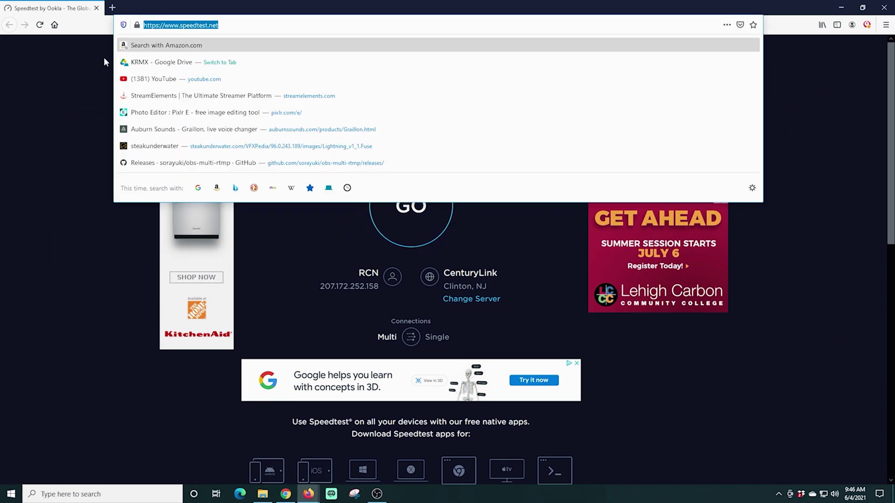
left_click(51, 131)
left_click(410, 205)
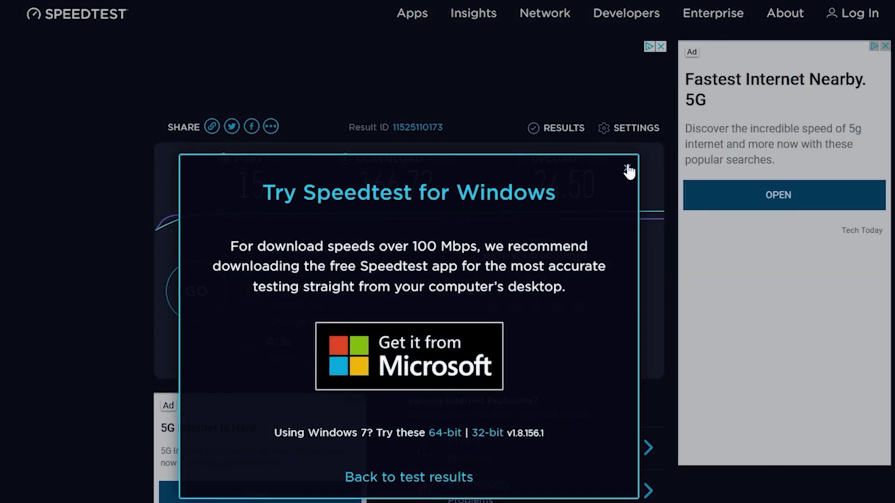
left_click(628, 168)
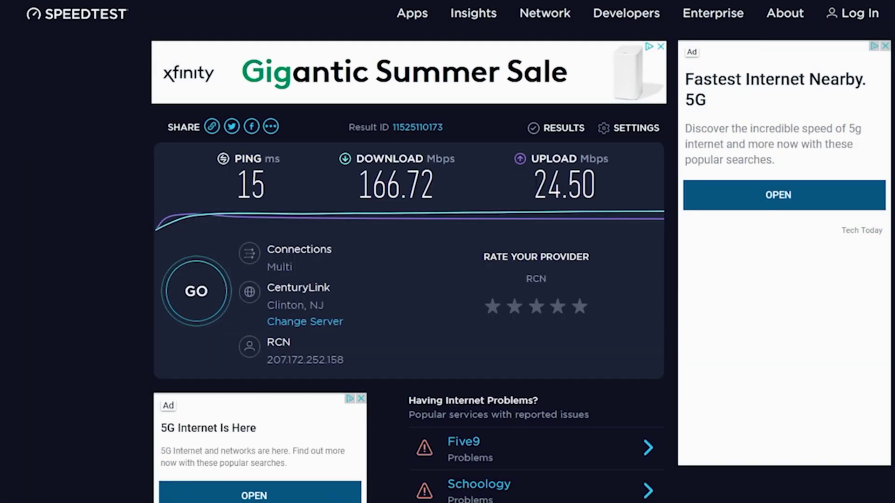
left_click_drag(533, 184, 595, 190)
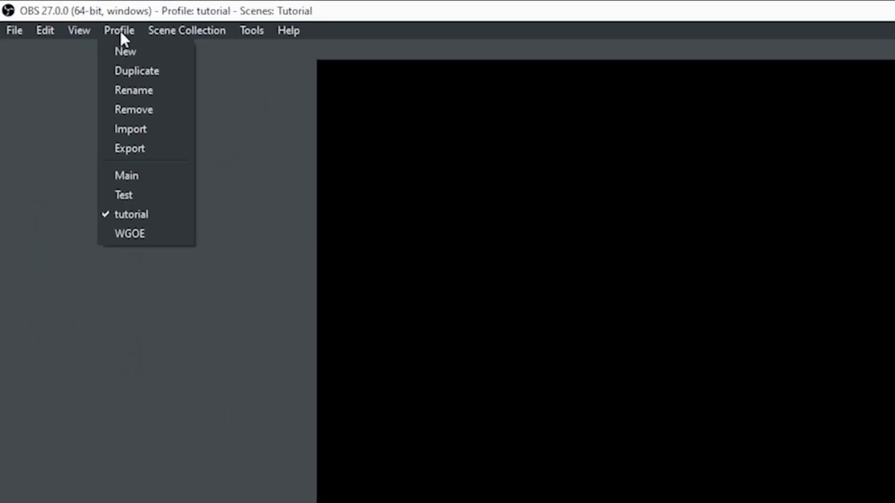
Create a new profile named Twitch and show the Stream settings page with Twitch as service.
left_click(127, 52)
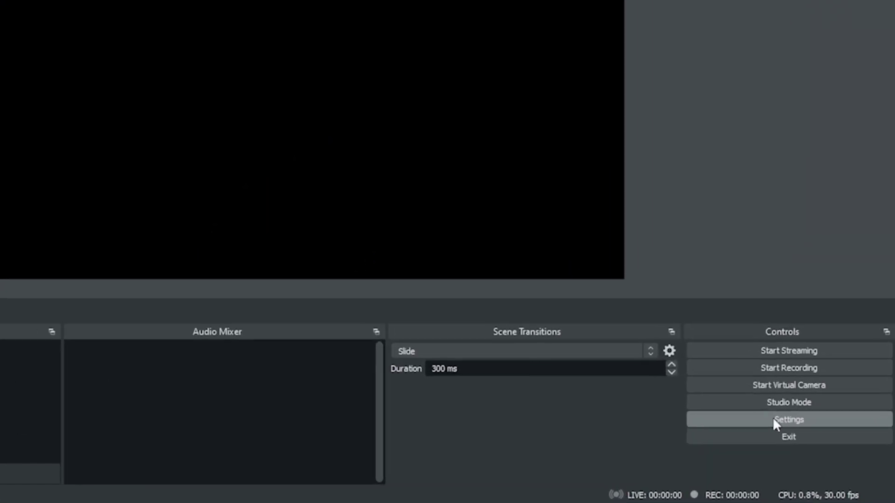
left_click(772, 418)
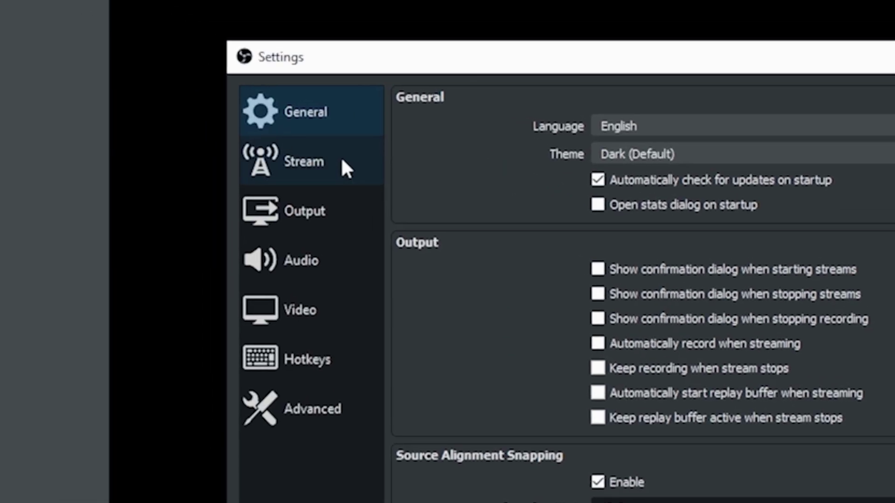
left_click(326, 162)
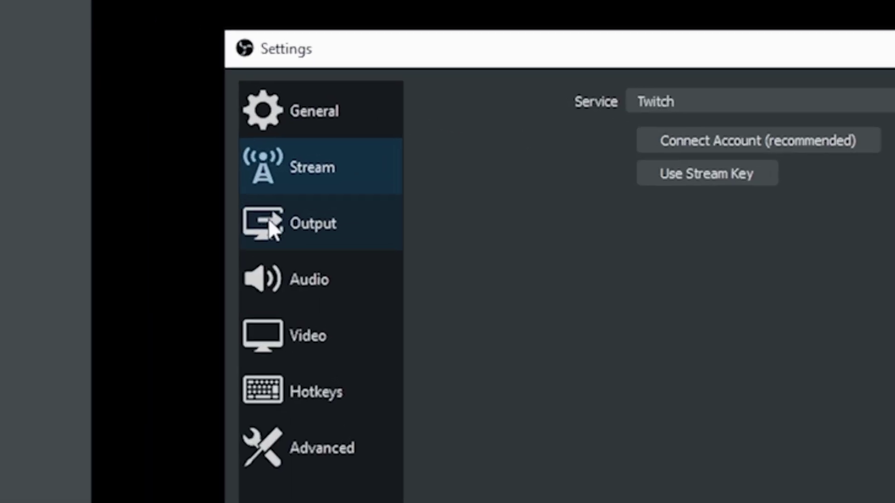
Set Output Mode to Advanced, encoder NVIDIA NVENC H.264 (new), and bitrate 4500 Kbps instead of 2500.
left_click(167, 117)
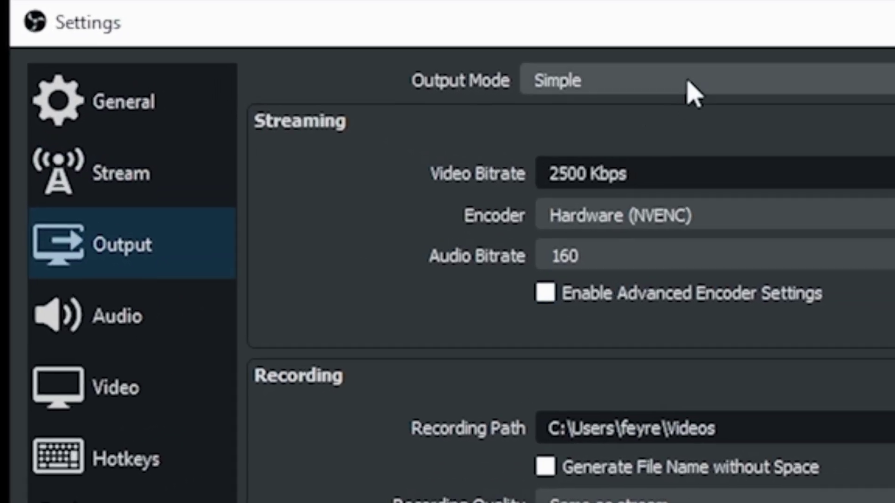
left_click(755, 96)
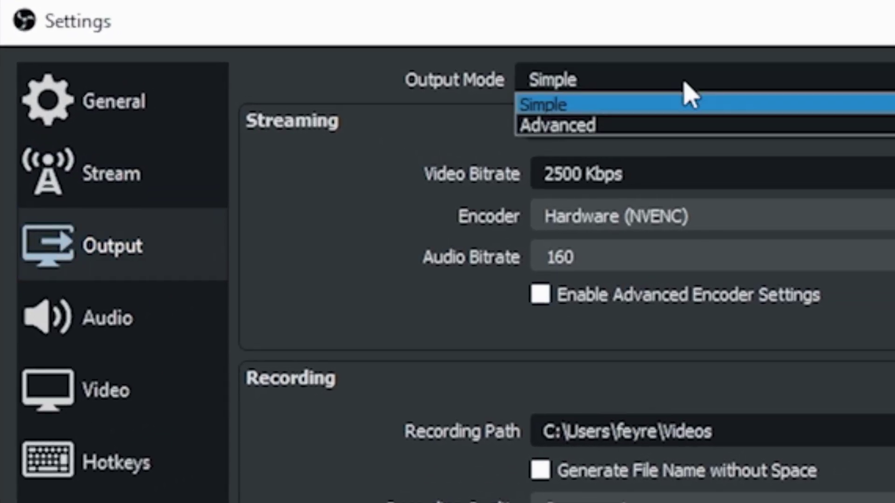
left_click(659, 126)
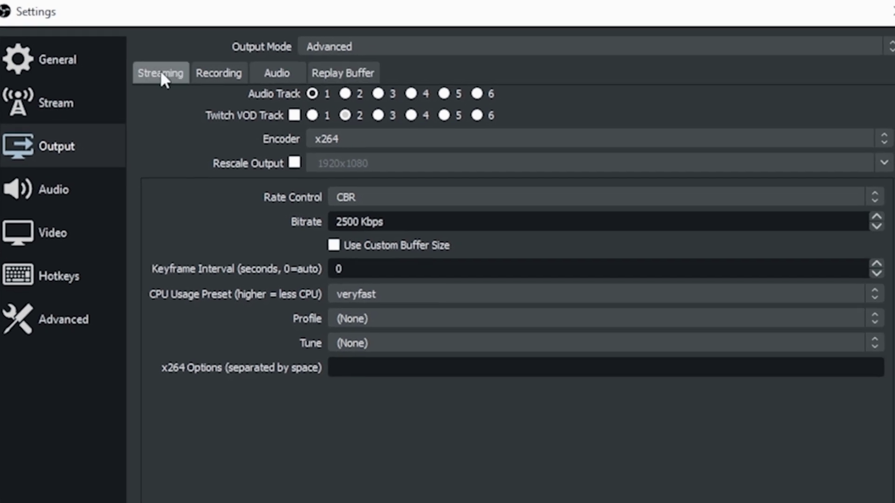
left_click(378, 138)
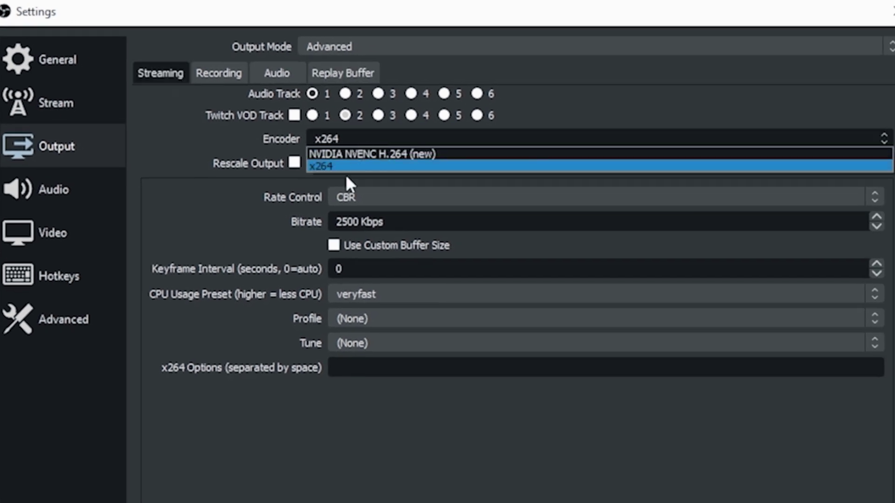
left_click(413, 155)
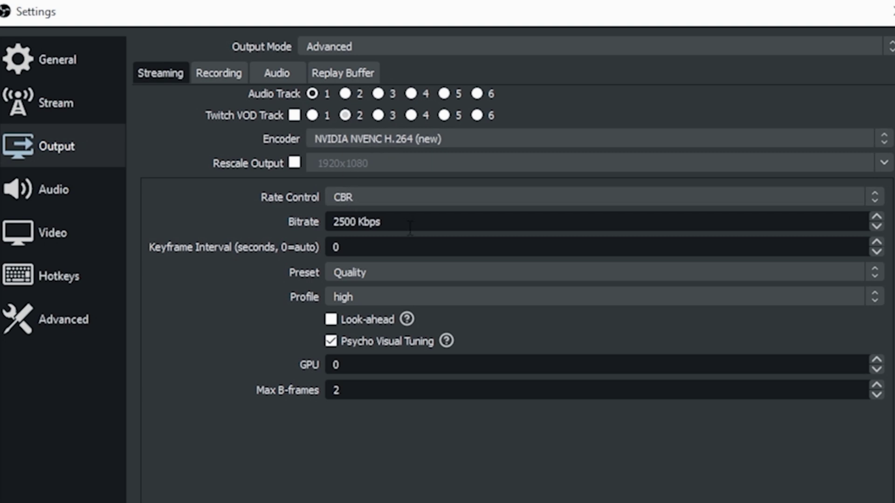
left_click_drag(410, 228, 269, 198)
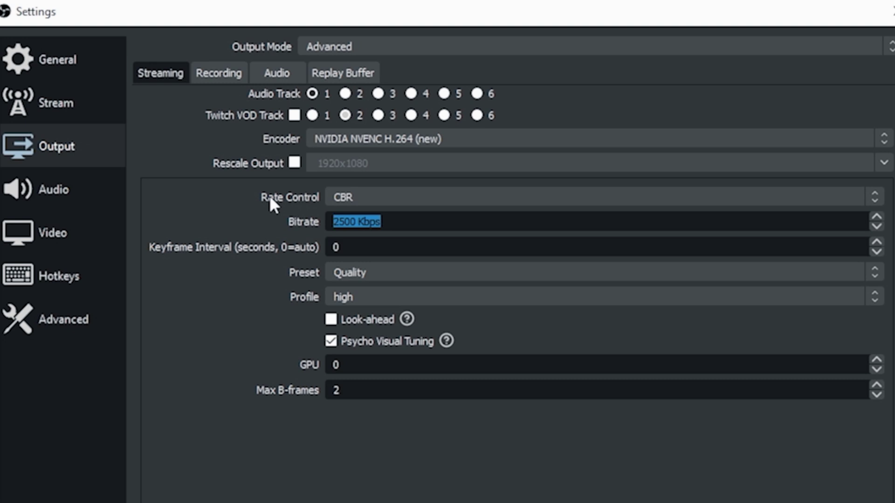
type("4500")
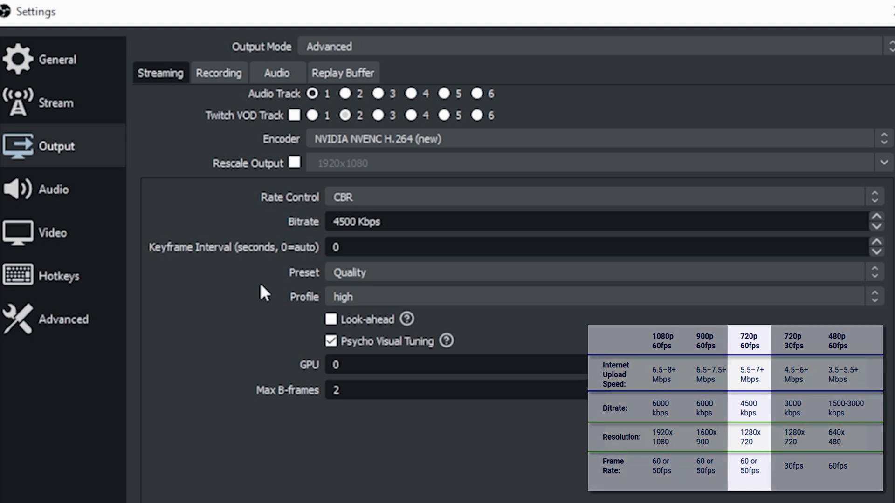
Choose the Max Quality encoder preset and enable Look-ahead.
left_click(385, 273)
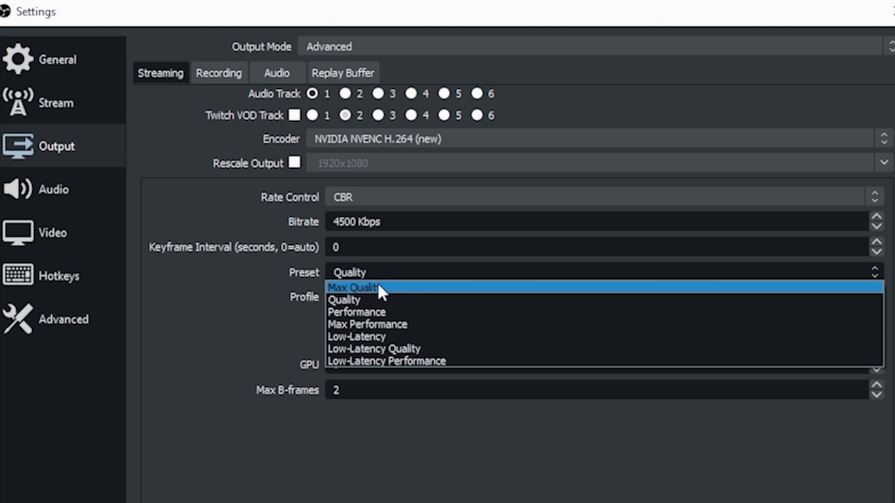
left_click(378, 287)
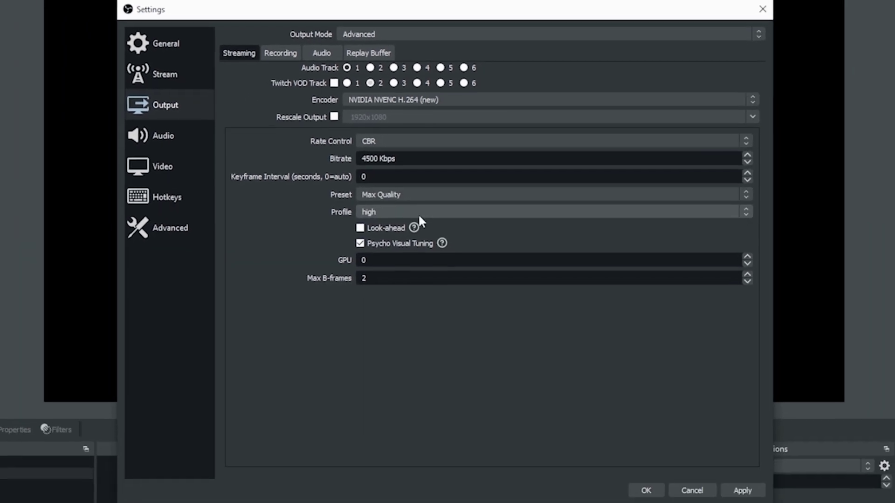
left_click(386, 228)
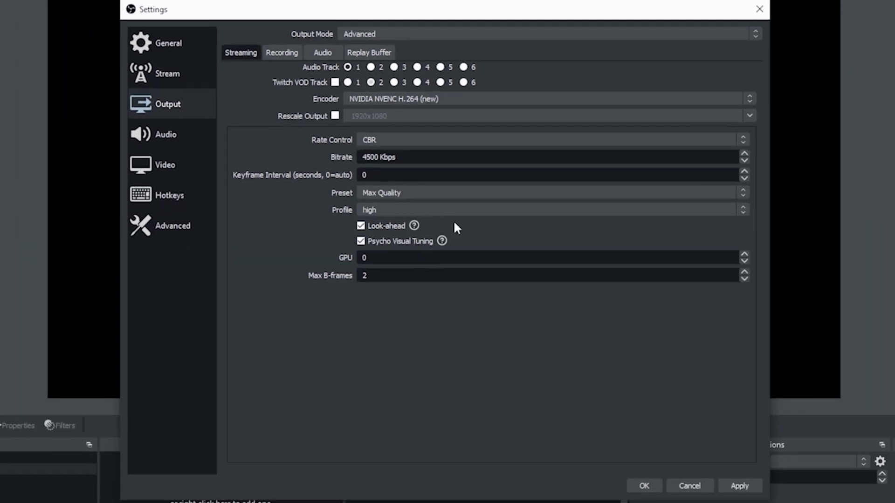
mouse_move(443, 238)
Lower the streaming bitrate to 4000 Kbps and apply the settings.
left_click_drag(374, 157, 339, 152)
type("600")
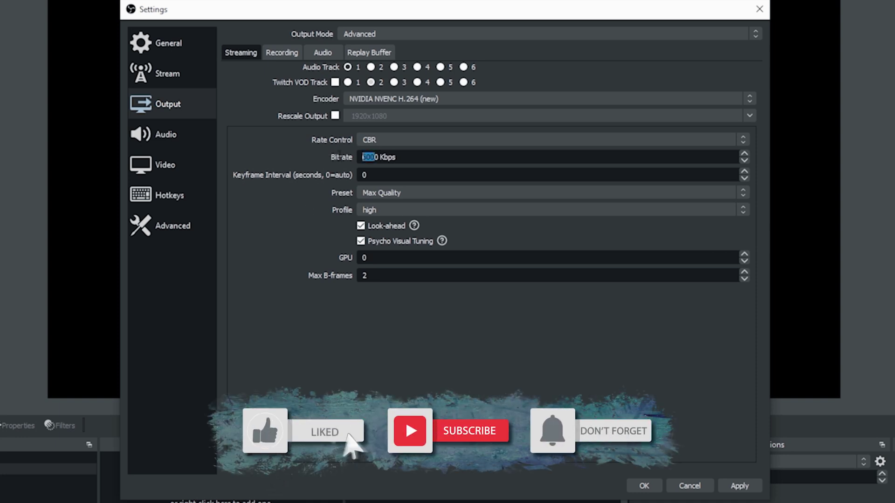
left_click_drag(375, 157, 334, 157)
type("400")
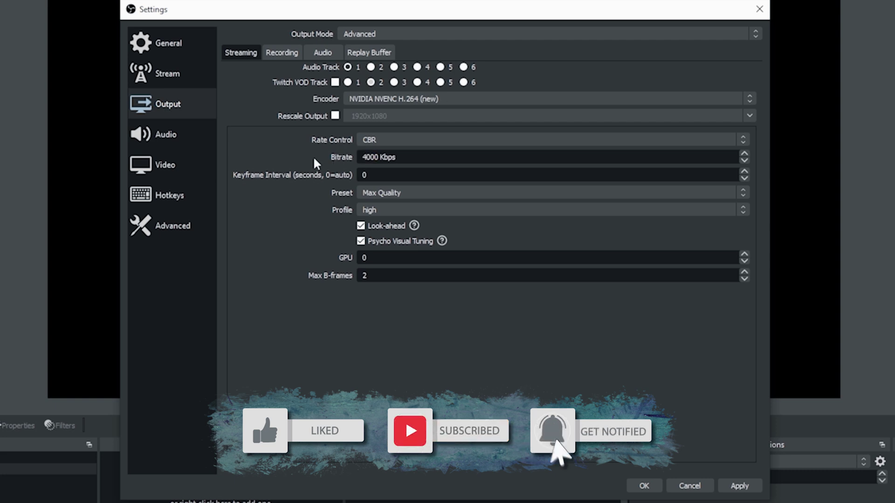
left_click(728, 486)
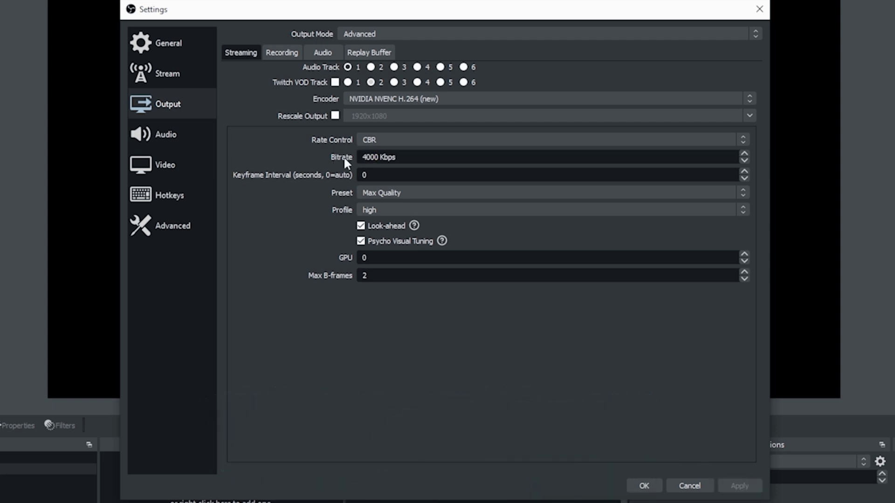
left_click(322, 52)
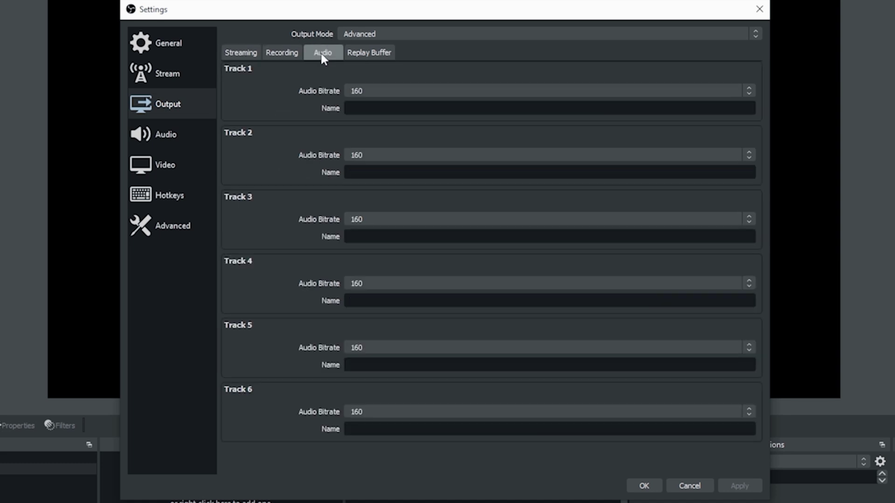
Confirm Track 1 audio bitrate stays at 160, then go to the Video settings page.
left_click(394, 92)
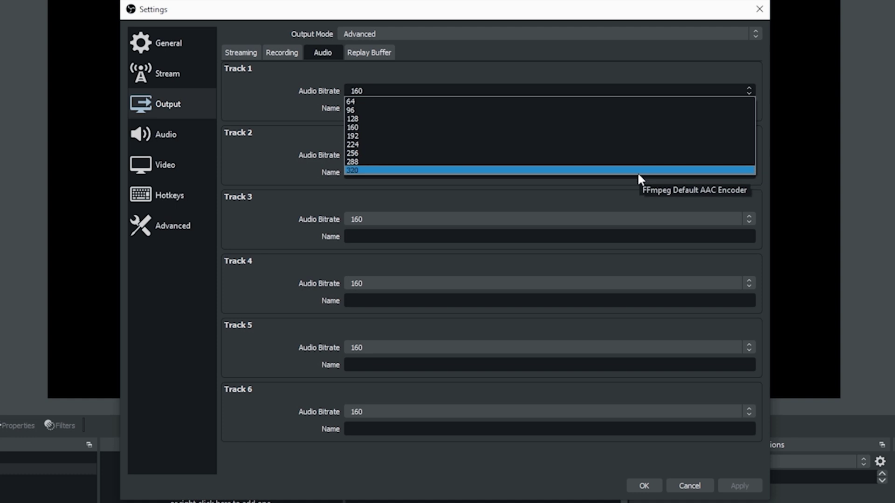
left_click(604, 73)
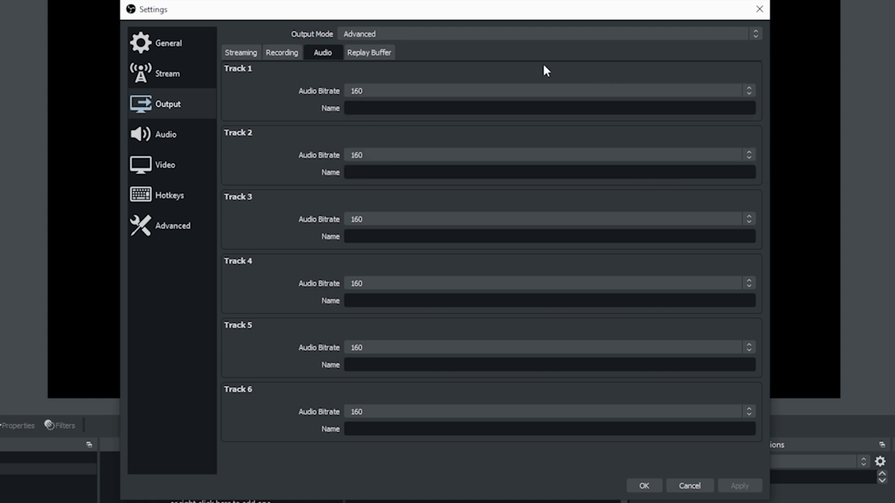
left_click(164, 134)
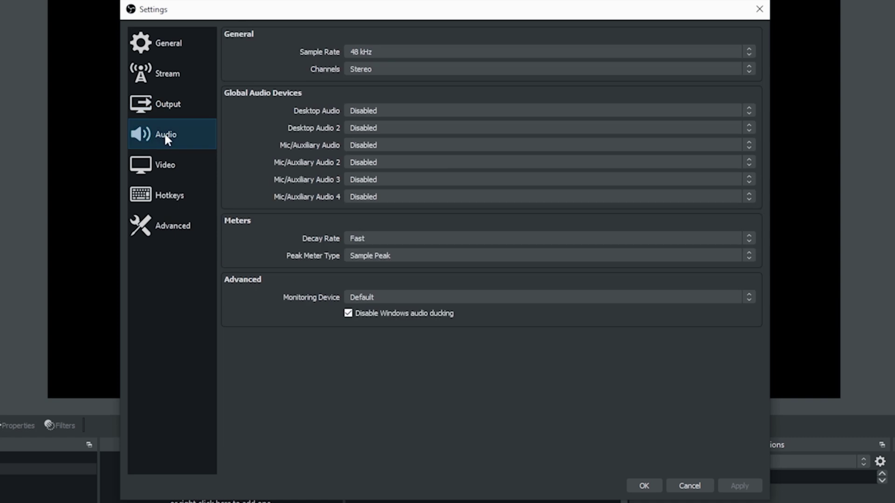
left_click(159, 173)
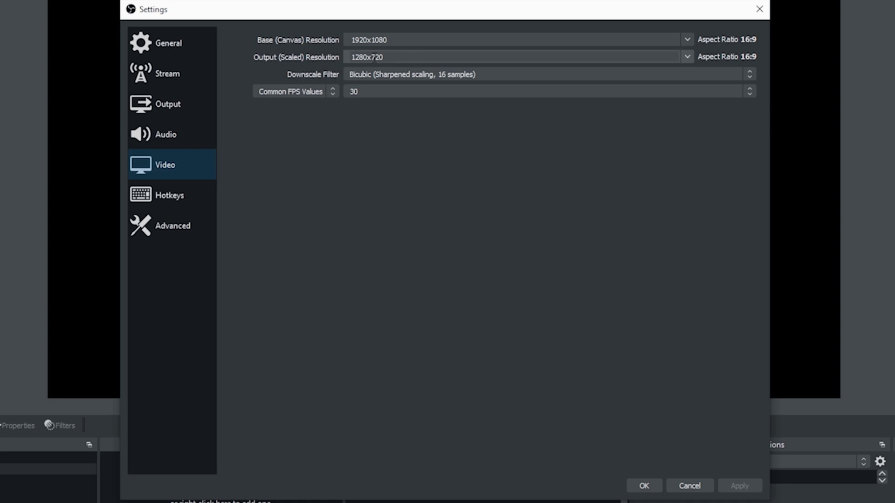
Set base resolution to 1280x720 and Common FPS Value to 60, and apply.
left_click(686, 40)
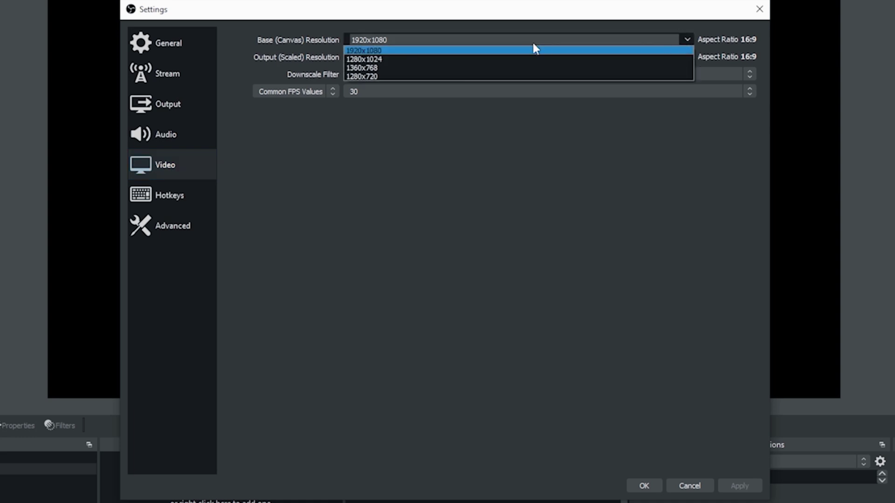
left_click(378, 77)
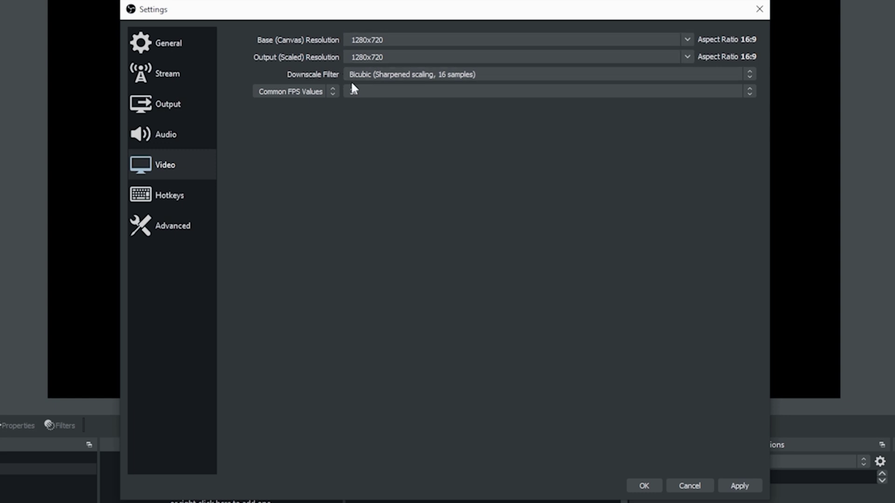
left_click(332, 91)
left_click(333, 91)
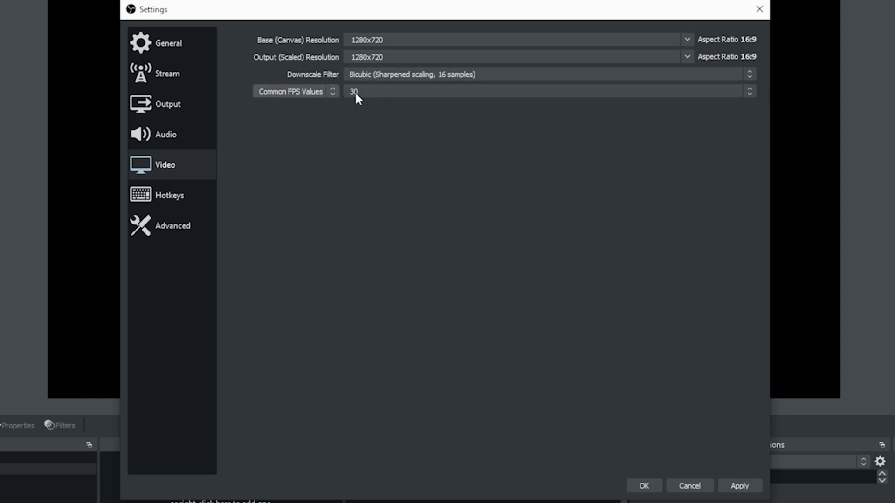
left_click(749, 91)
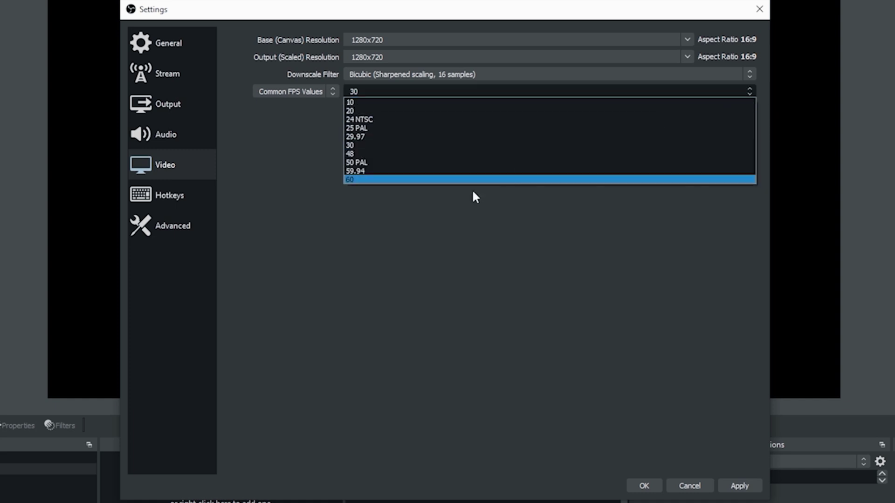
left_click(465, 179)
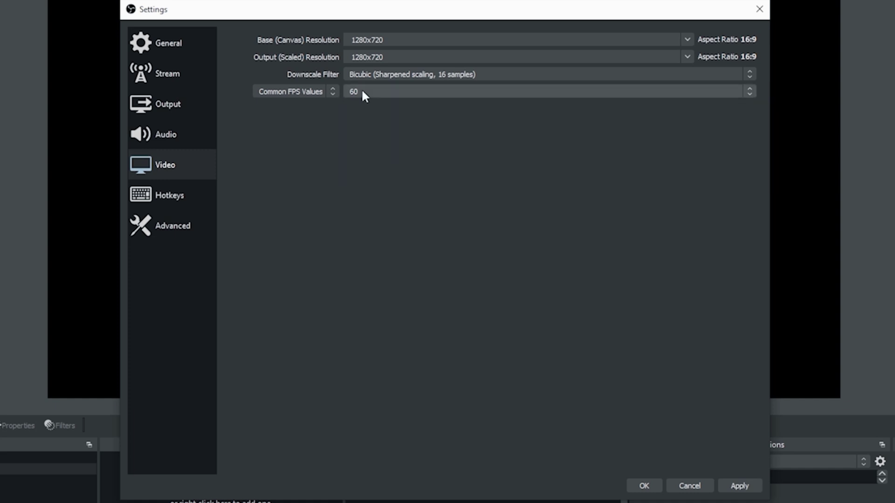
left_click(740, 486)
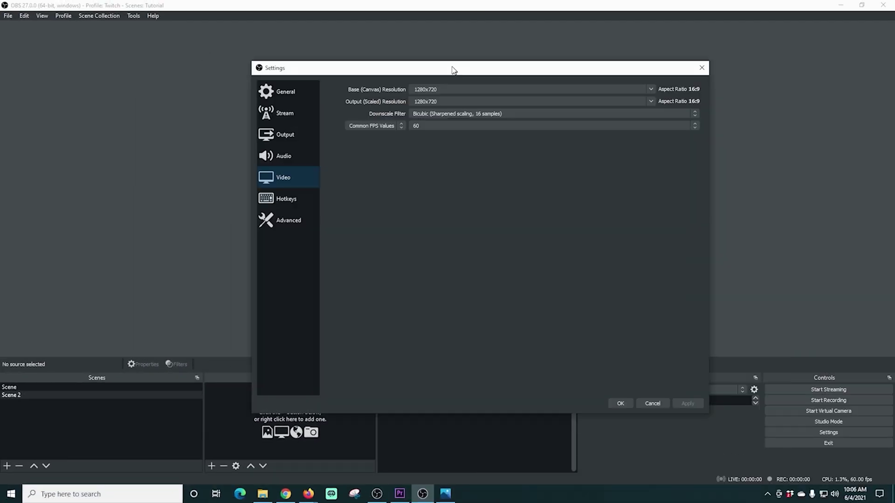
left_click_drag(452, 70, 420, 49)
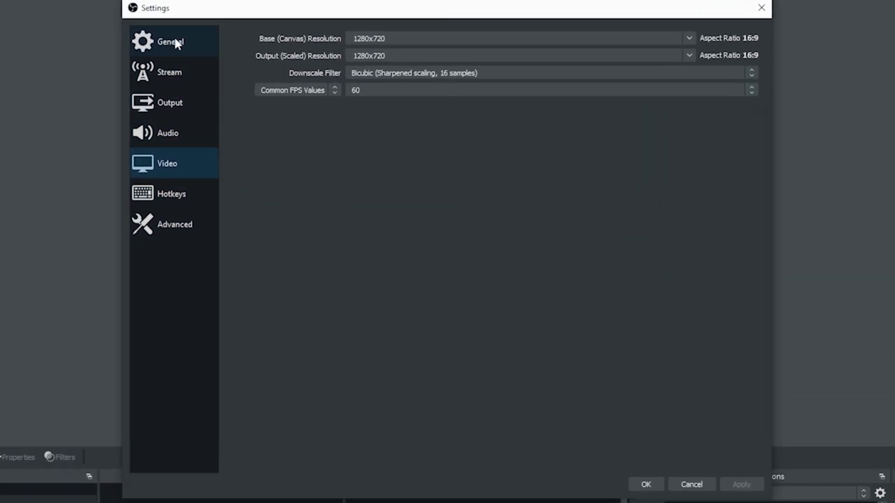
left_click(175, 37)
Review the Output, Video and Advanced pages, then switch streaming to x264 at 4500 Kbps.
left_click(160, 101)
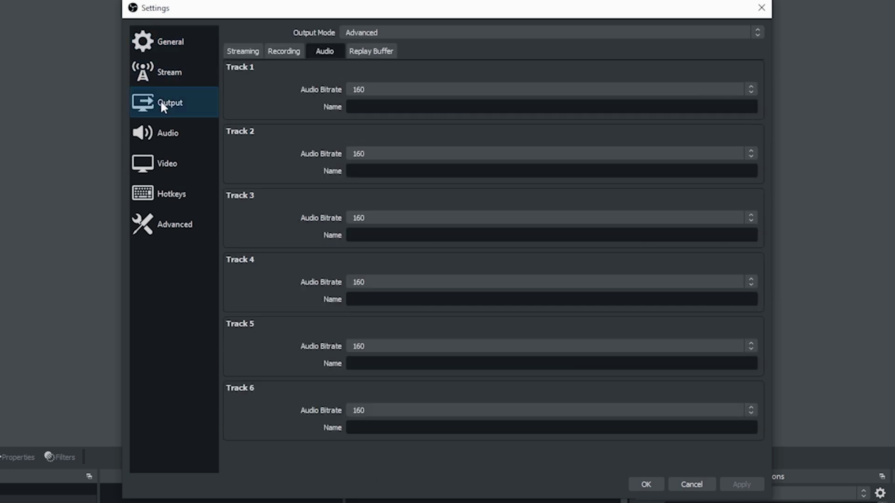
left_click(163, 163)
left_click(163, 221)
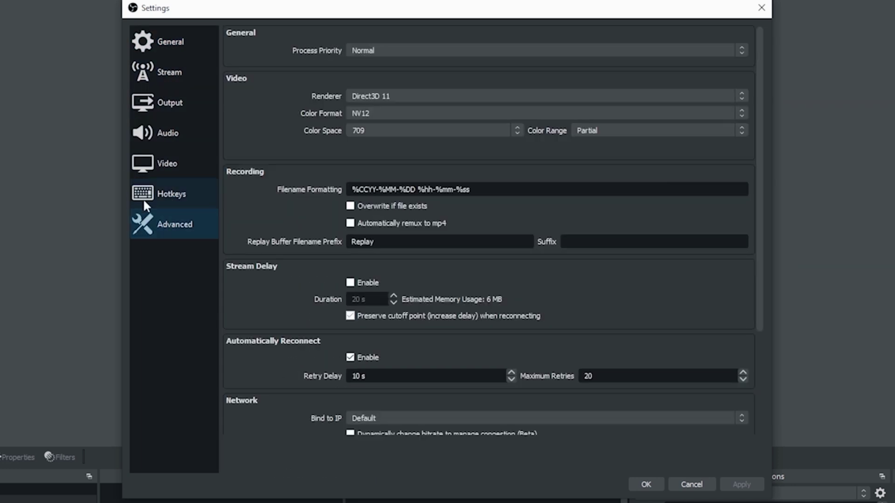
left_click(158, 101)
left_click(250, 55)
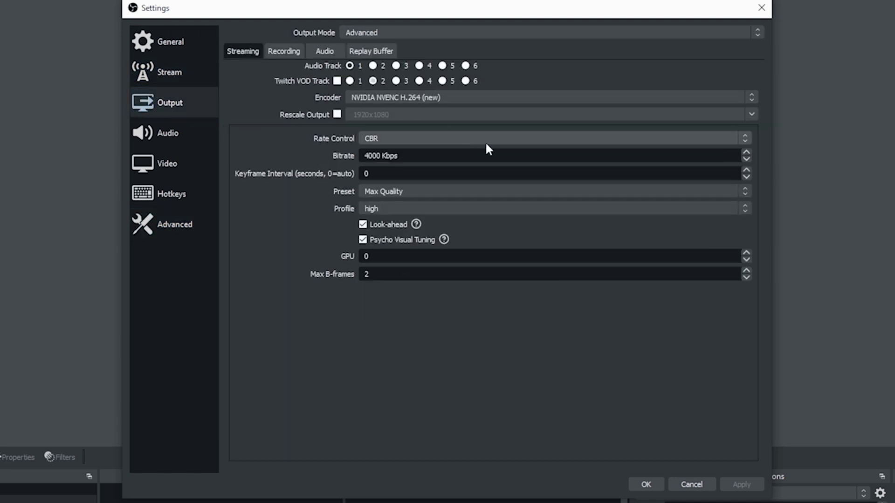
left_click(613, 96)
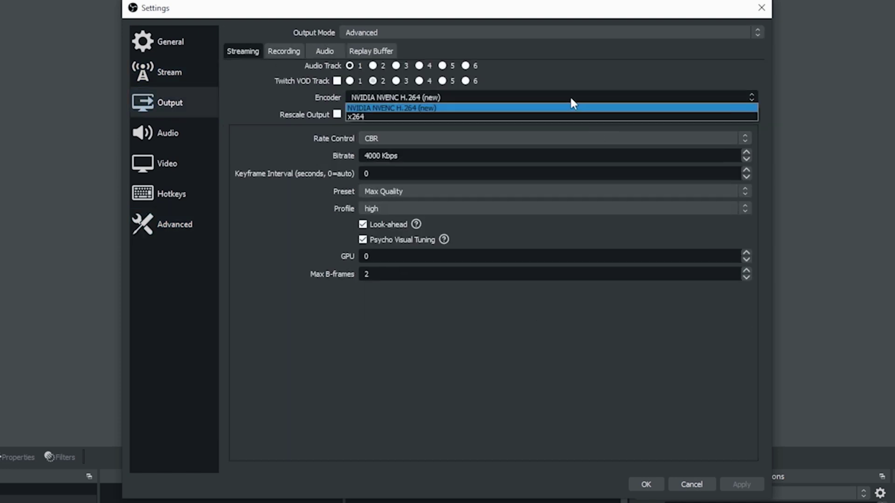
left_click(463, 116)
left_click_drag(400, 155, 330, 148)
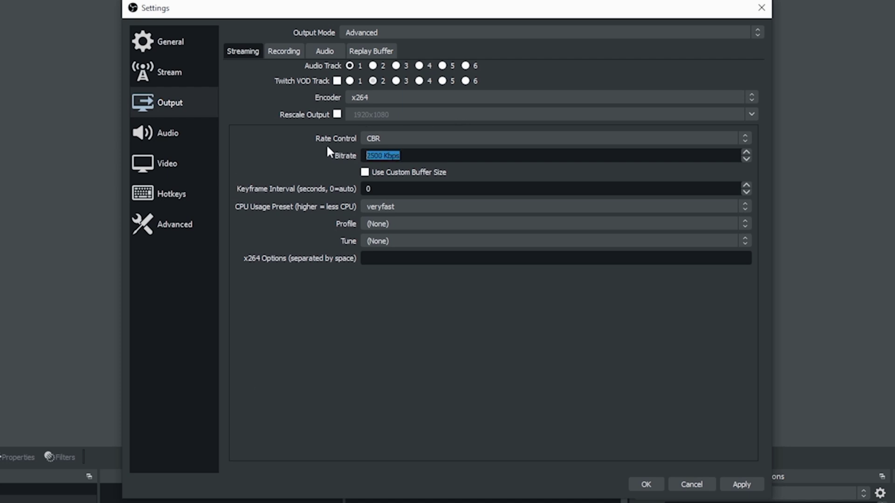
type("4500")
Set x264 CPU usage preset to medium, profile to high, and tune to film.
left_click(451, 206)
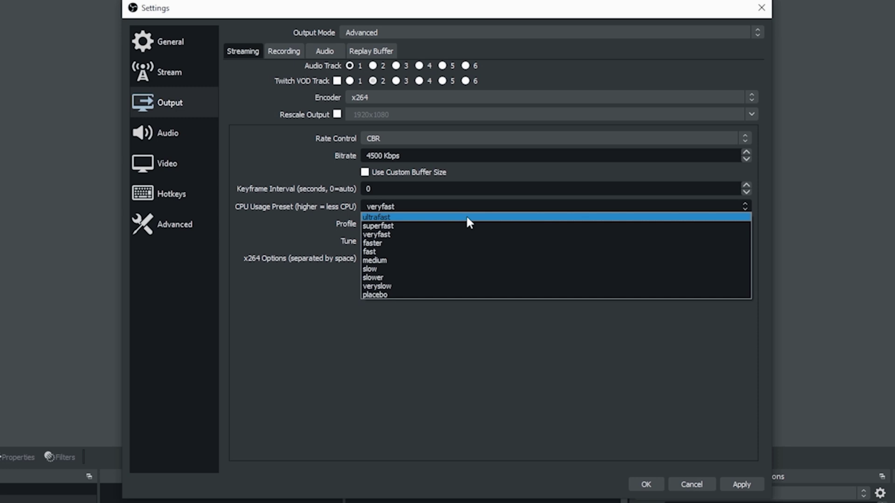
left_click(463, 260)
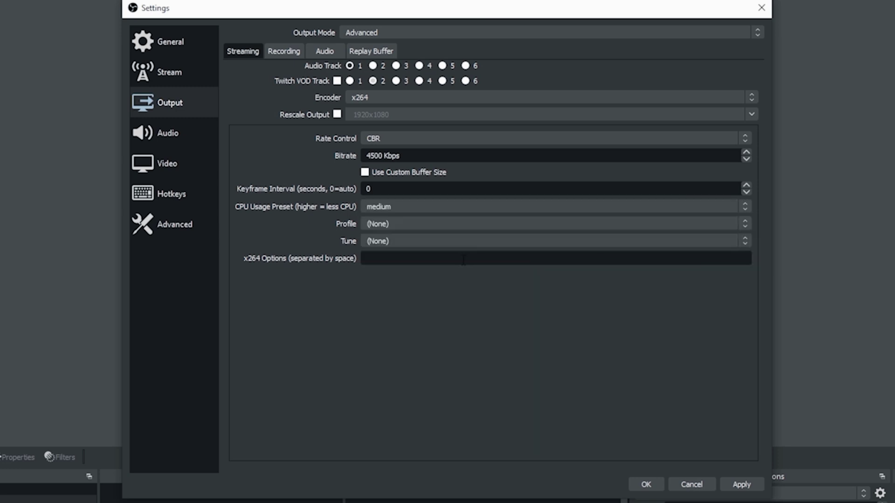
left_click(423, 223)
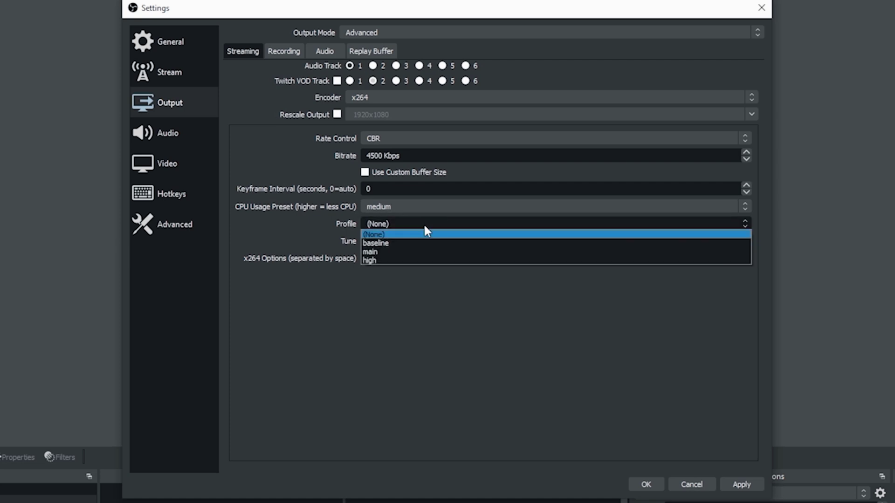
left_click(388, 261)
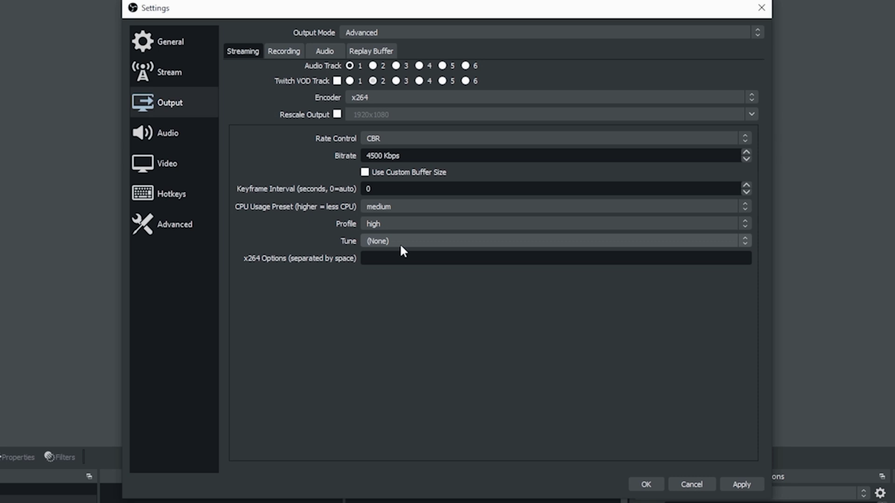
left_click(408, 241)
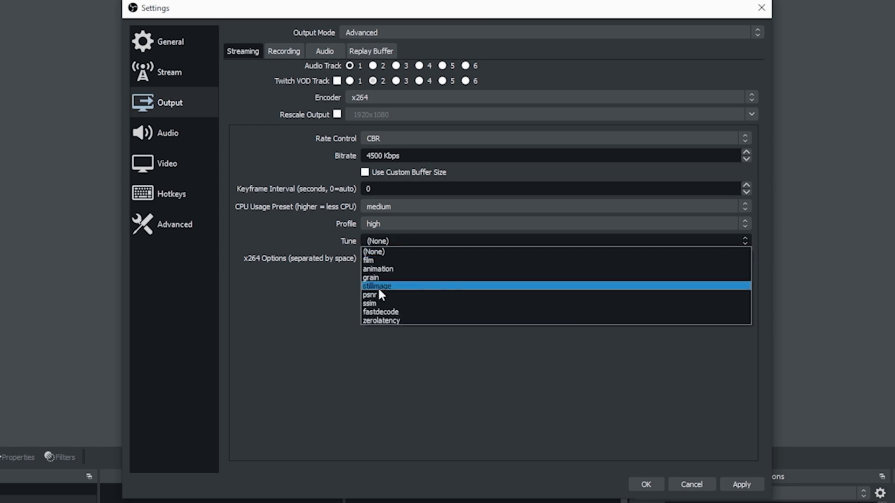
left_click(404, 260)
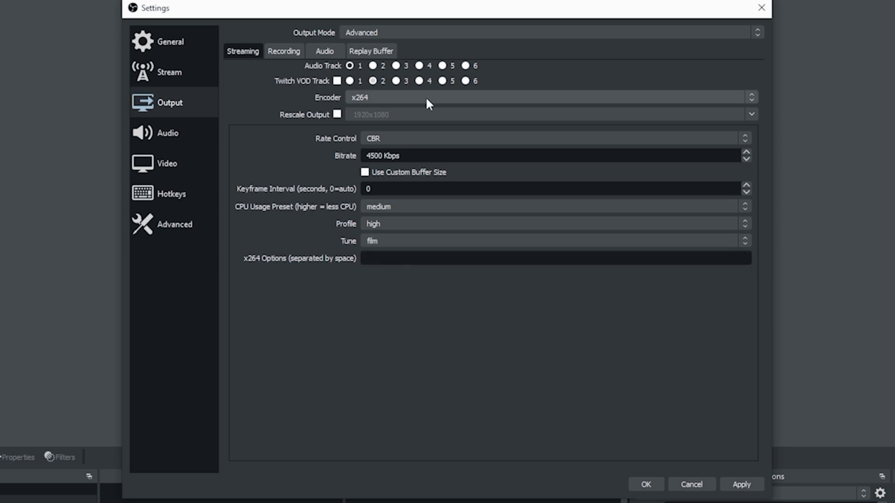
Revert the encoder to NVIDIA NVENC H.264 (new) and go to the Stream settings.
left_click(426, 97)
left_click(420, 108)
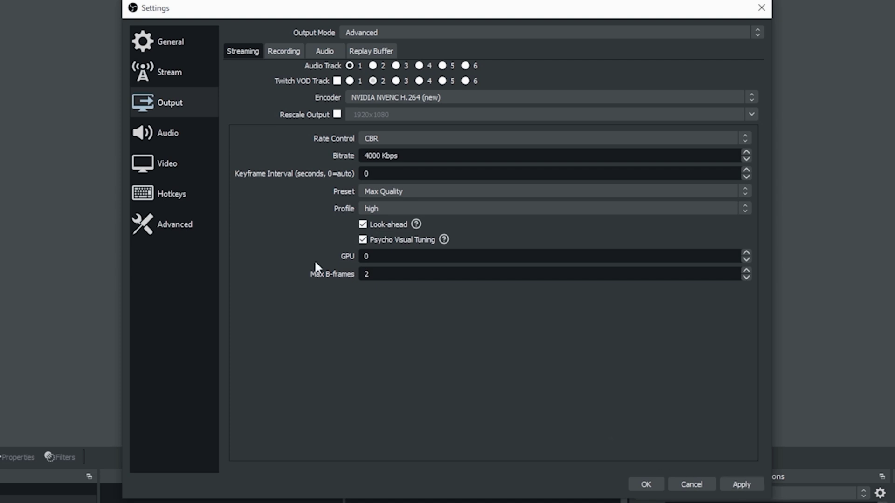
left_click(175, 71)
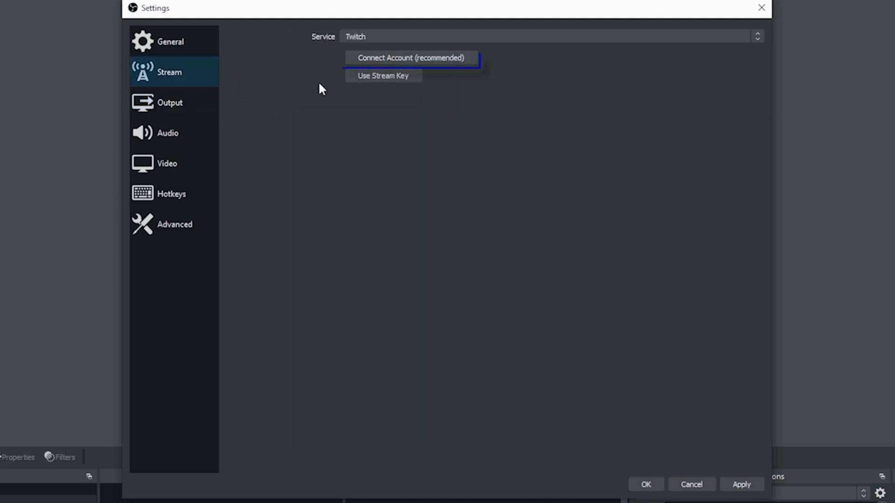
Connect the Twitch account: log in with username and password, enter the verification code, authorize OBS.
left_click(433, 60)
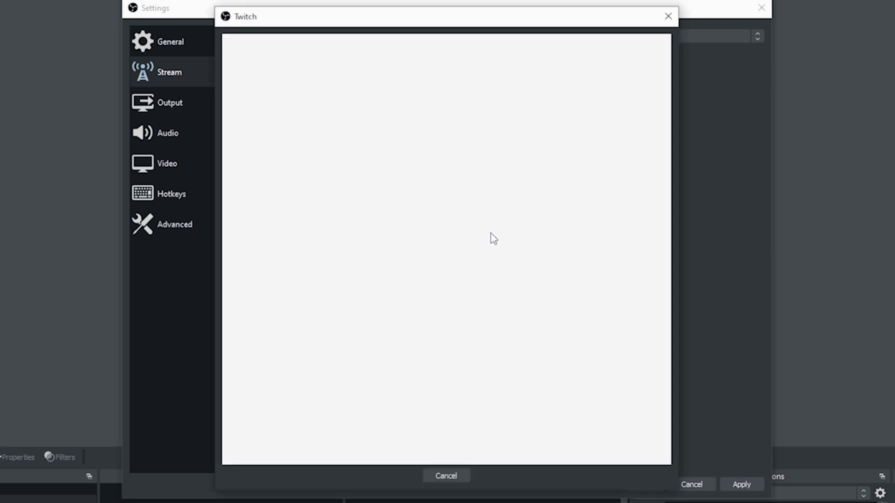
type("worst_gamer_on")
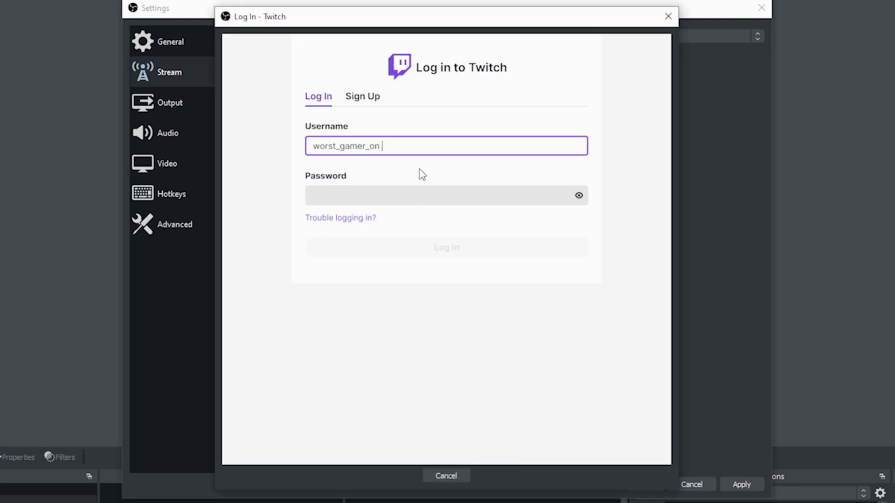
type("_earth")
key("Tab")
type("******")
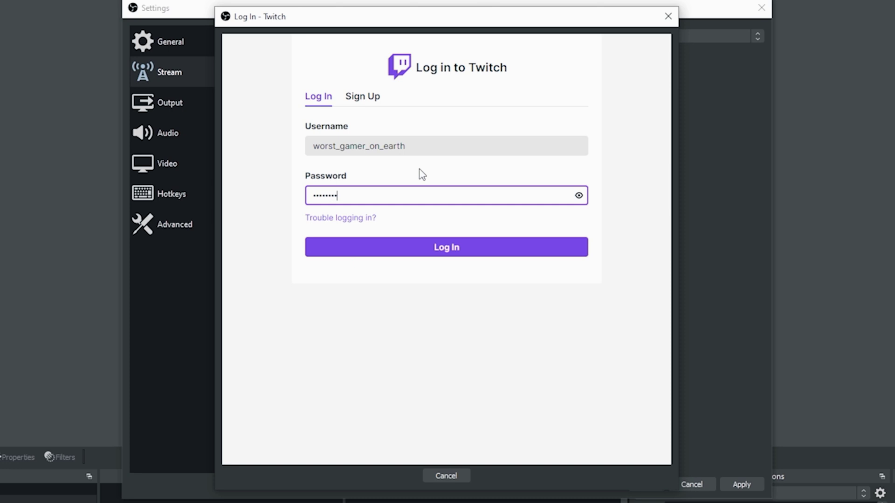
left_click(428, 252)
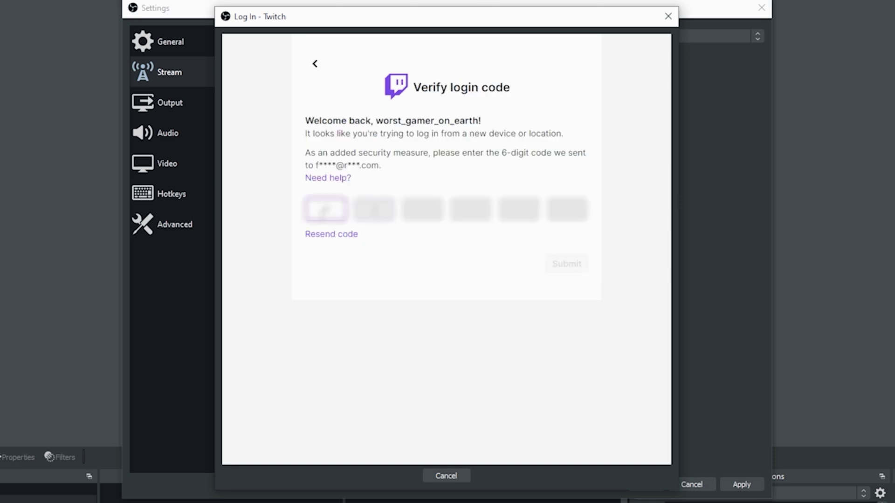
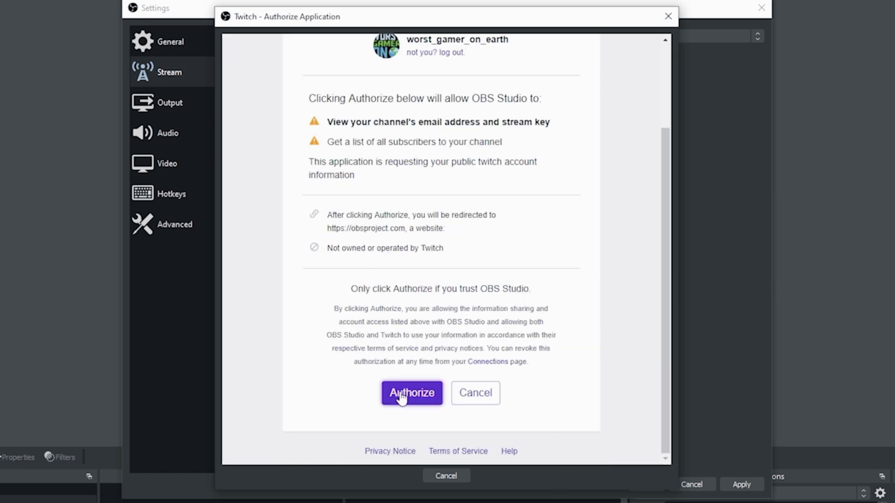
left_click(410, 393)
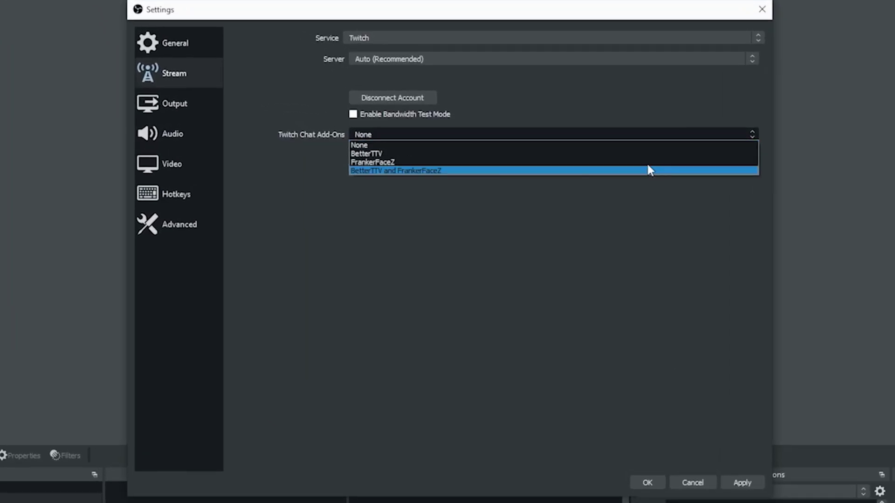
Leave chat add-ons at None, decline ignoring recommendations, keep Server on Auto (Recommended), and apply.
left_click(750, 131)
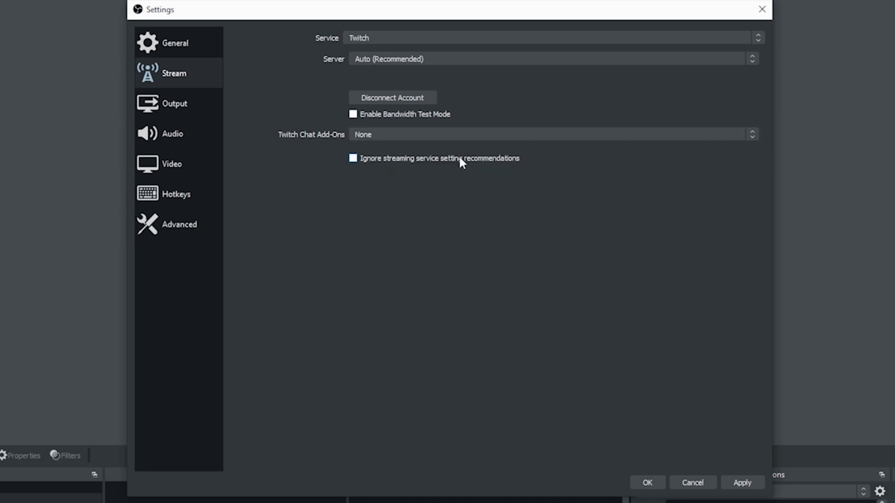
left_click(352, 159)
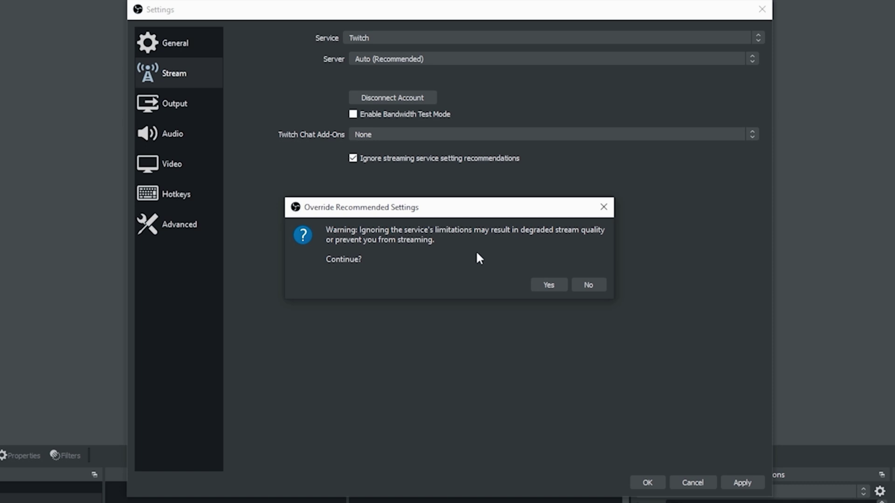
left_click(588, 285)
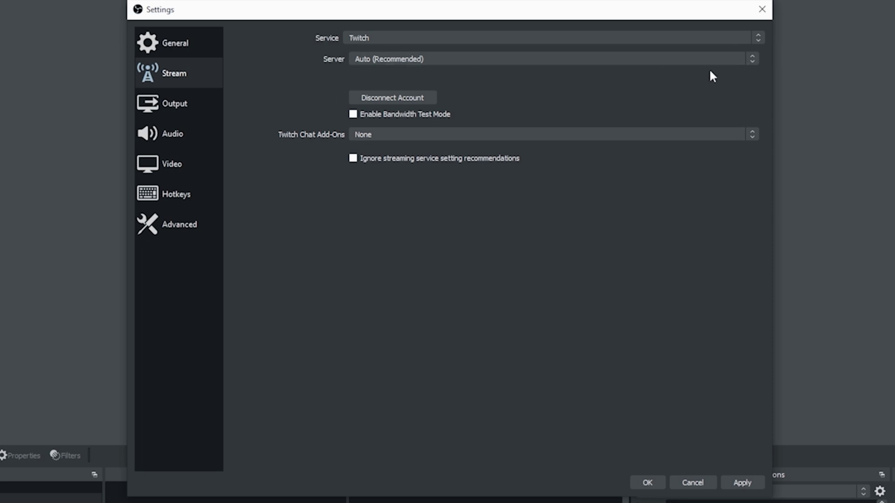
left_click(739, 59)
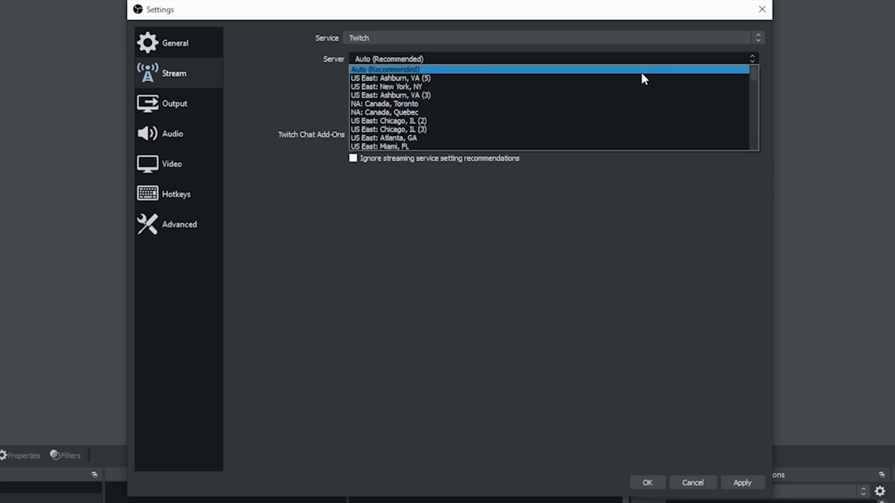
left_click(601, 199)
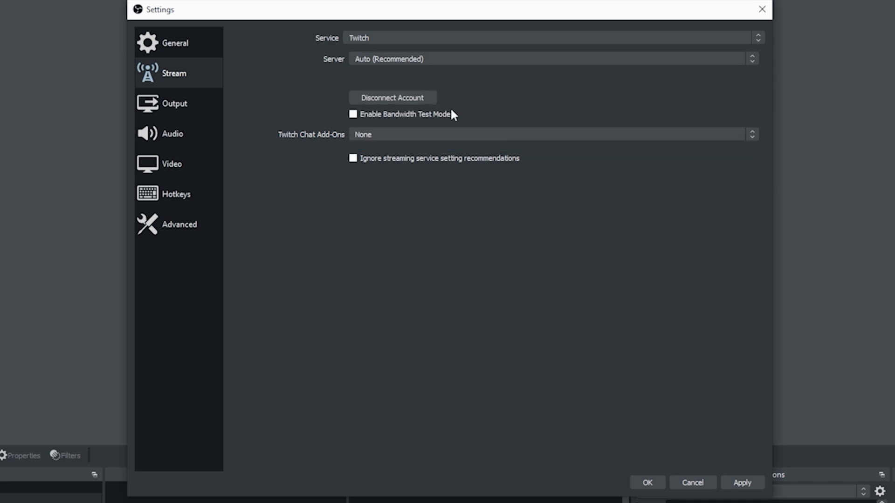
left_click(741, 480)
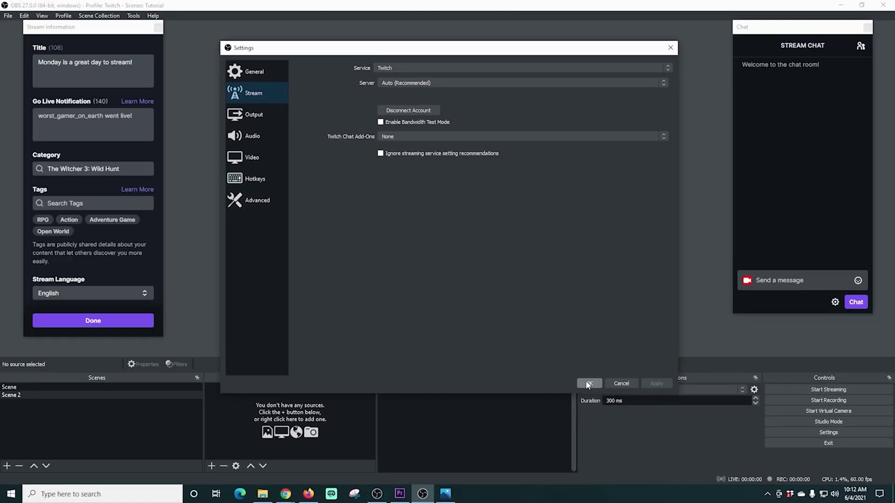
left_click(589, 384)
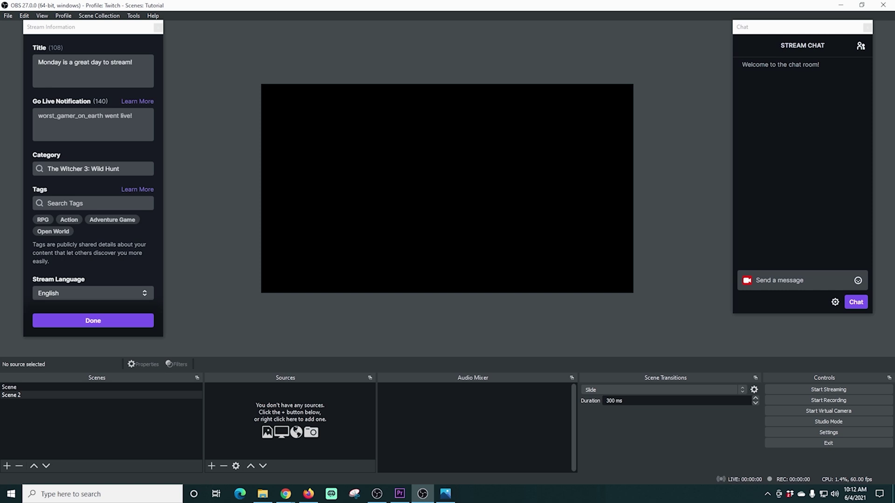
left_click_drag(104, 31, 133, 36)
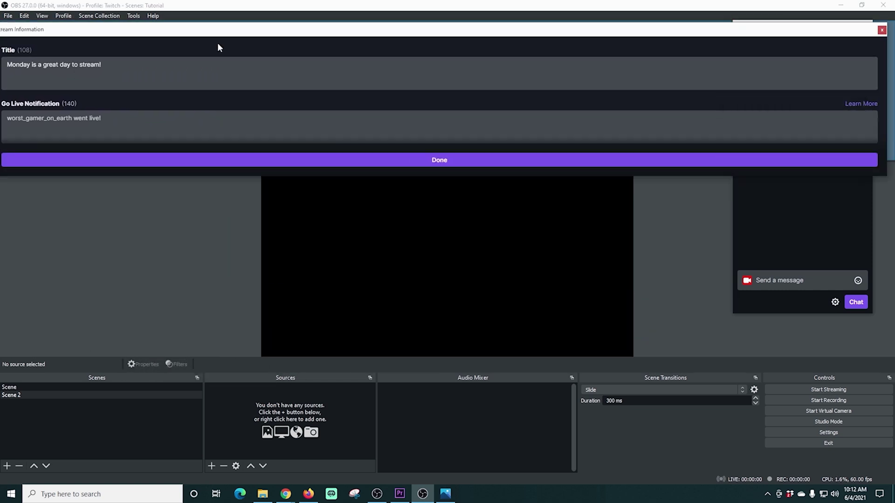
left_click_drag(218, 47, 197, 48)
double_click(819, 26)
left_click_drag(779, 76, 691, 78)
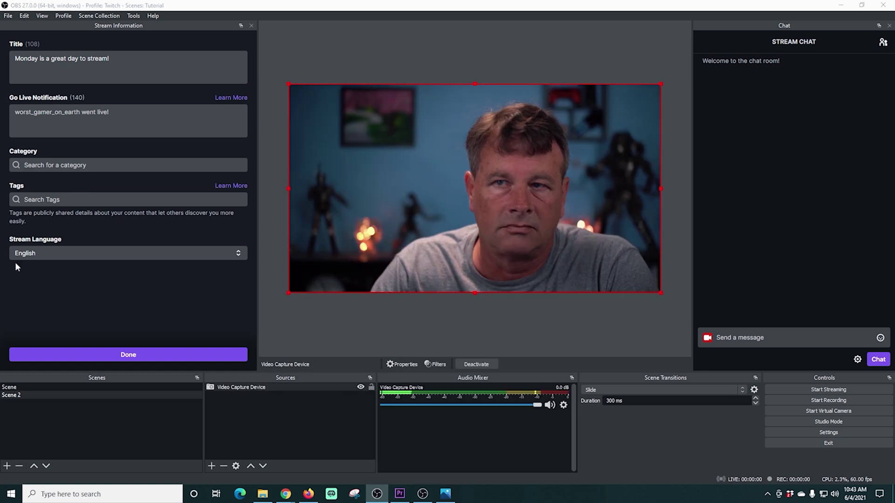
triple_click(124, 65)
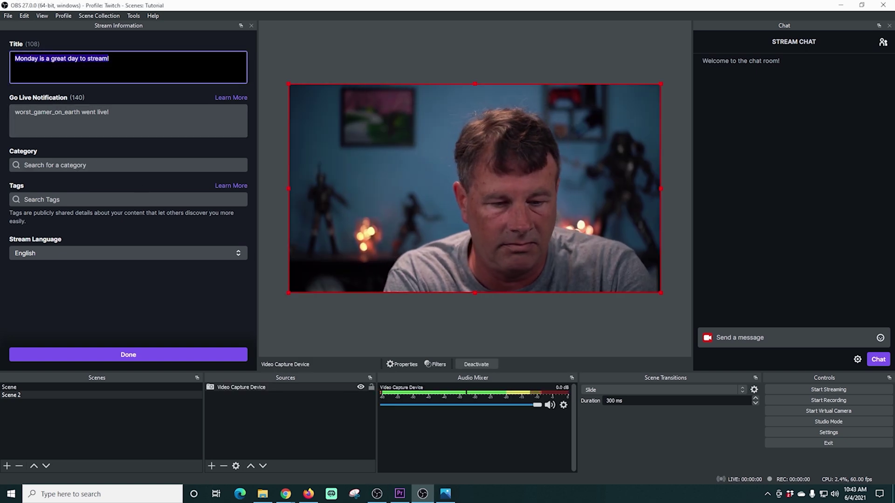
Retitle the stream 'Fun Friday Stream', leaving the Go Live Notification unchanged.
type("Fun Friday Stream")
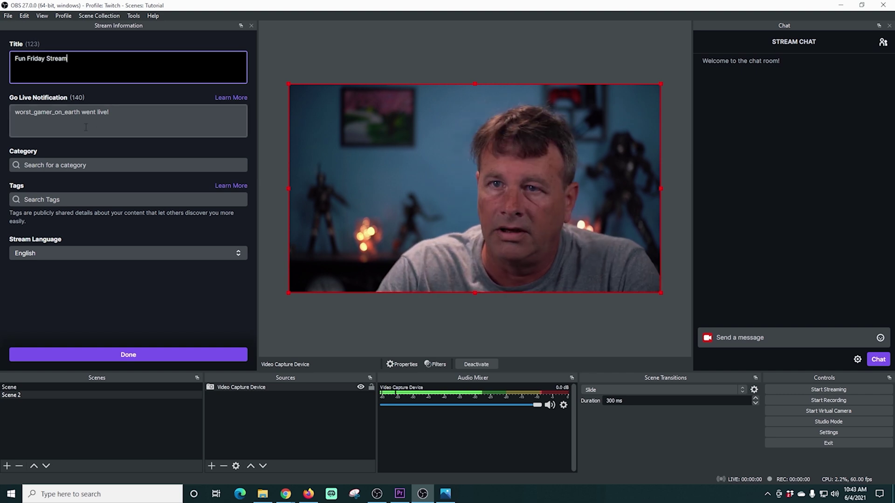
key("Tab")
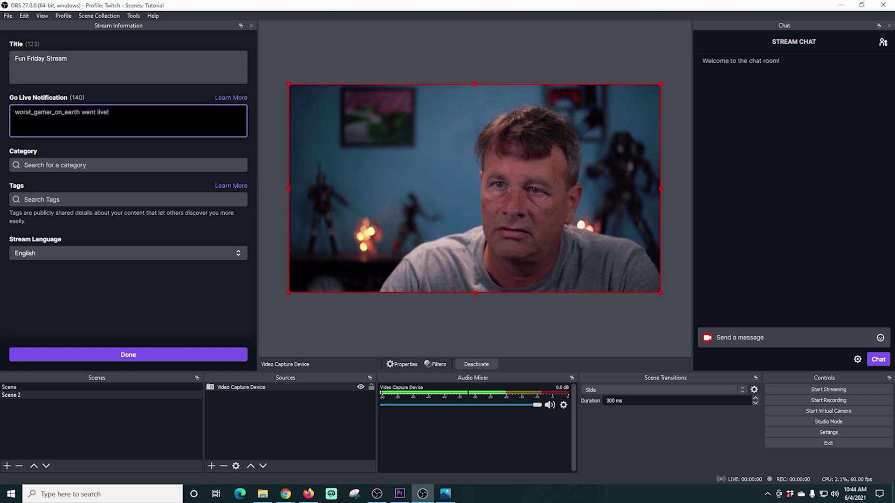
left_click(108, 145)
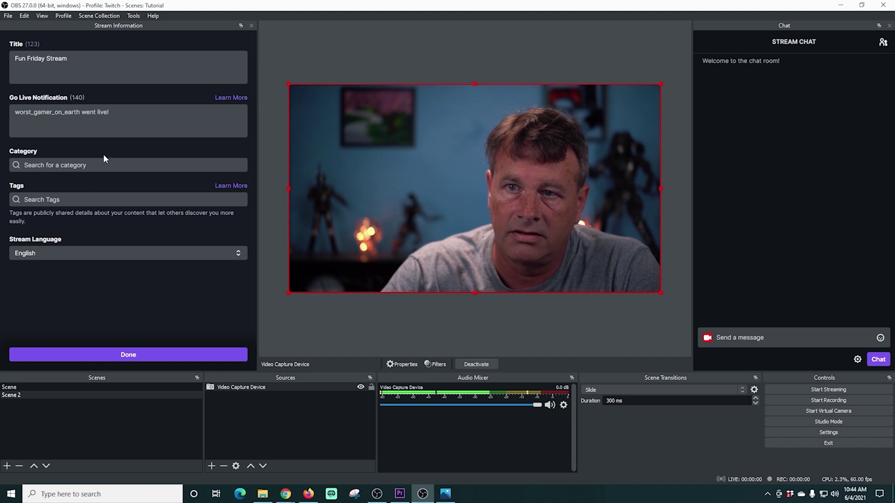
Search the category for 'witcher' and choose The Witcher 3: Wild Hunt.
left_click(103, 164)
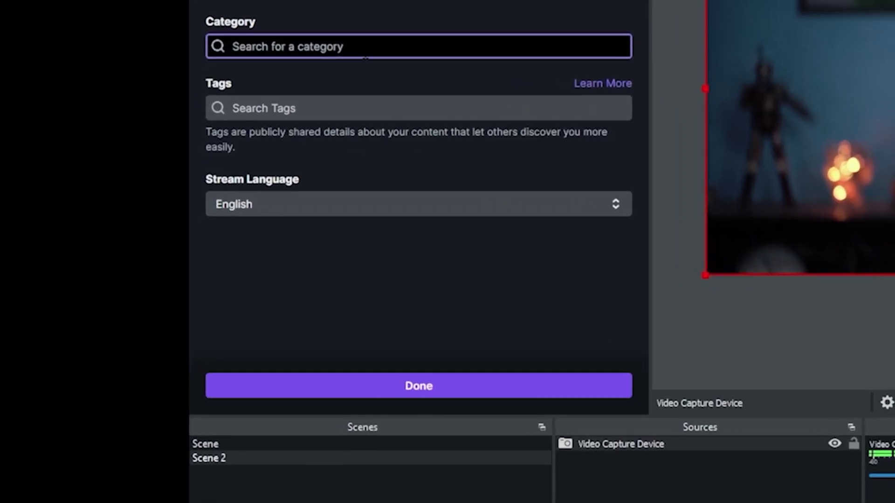
type("witc")
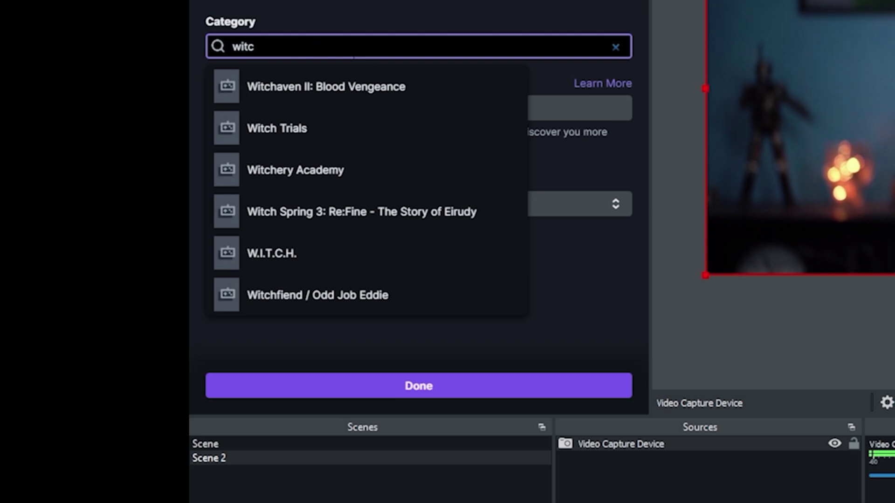
type("h")
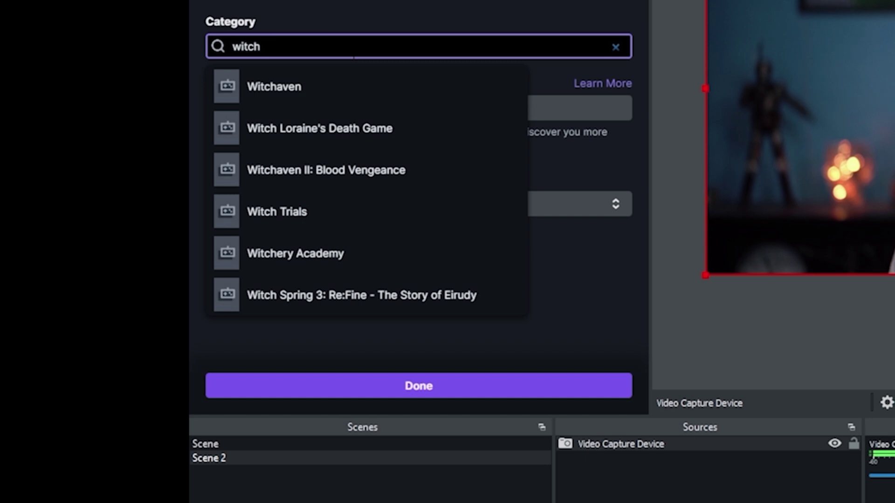
type("er")
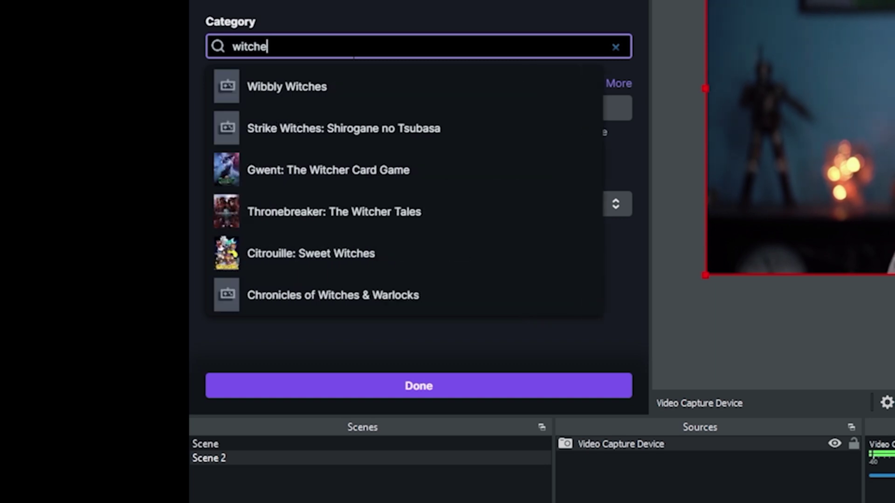
scroll(370, 147, "up", 8)
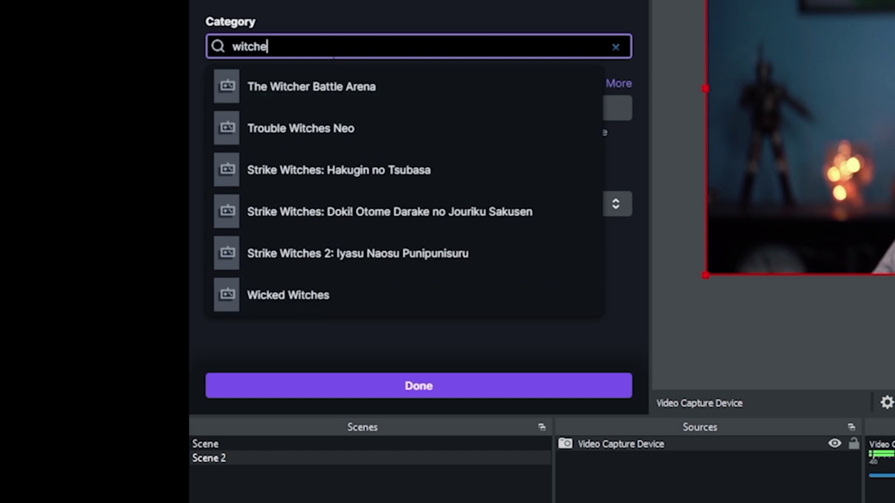
scroll(339, 104, "up", 3)
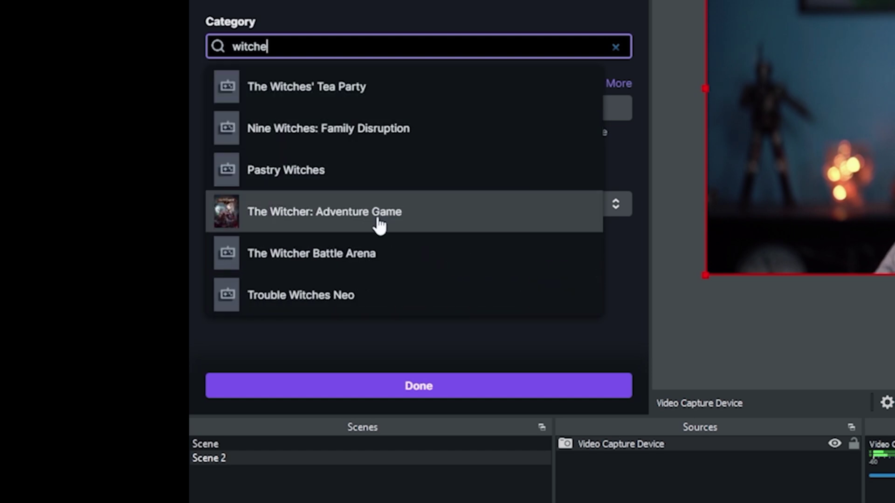
scroll(380, 226, "up", 3)
scroll(380, 225, "up", 2)
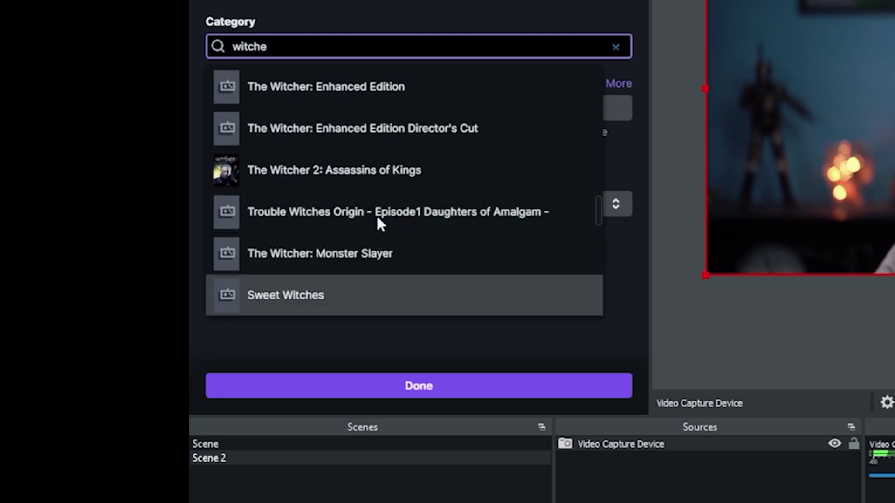
scroll(380, 226, "up", 1)
scroll(380, 225, "up", 1)
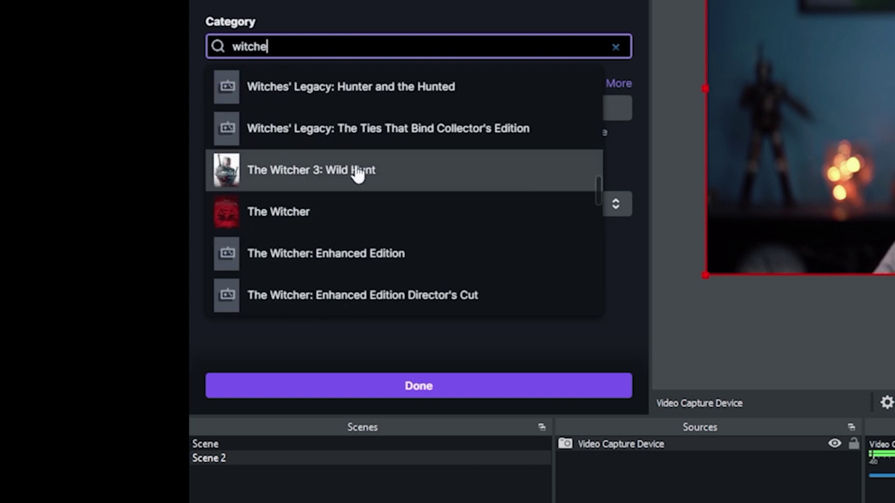
left_click(354, 170)
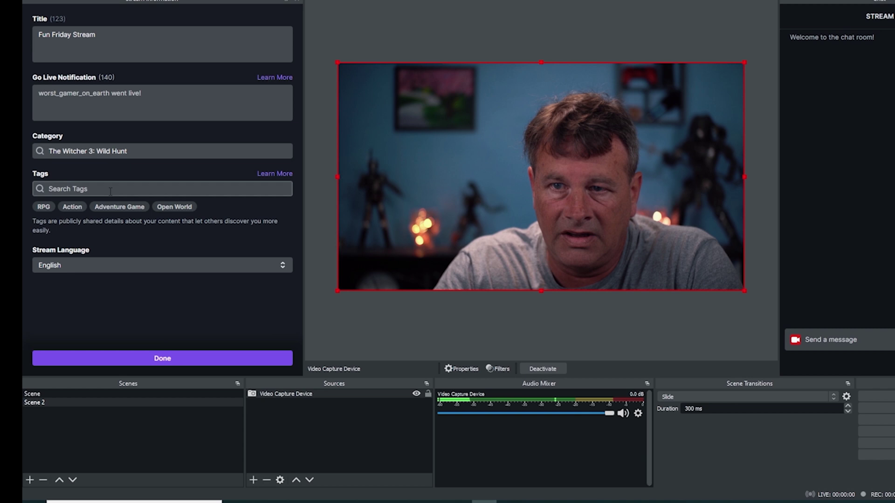
Check the tag suggestions without adding any, then save the stream information.
left_click(338, 112)
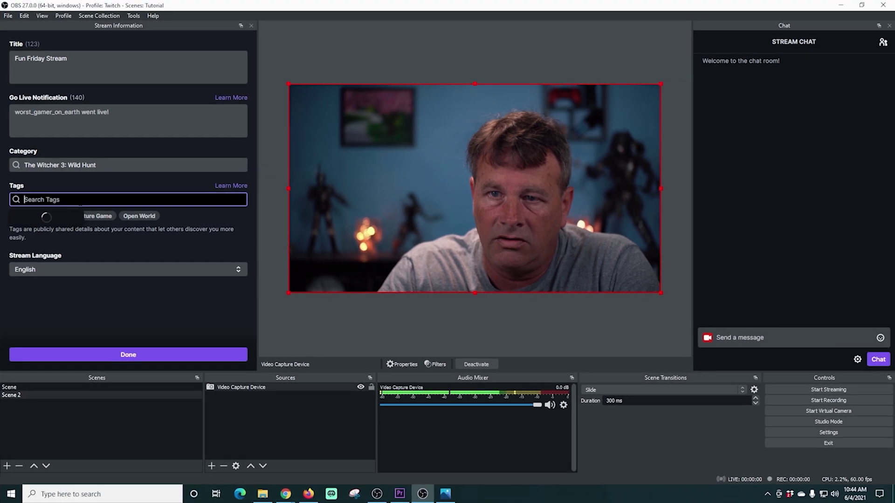
left_click(192, 240)
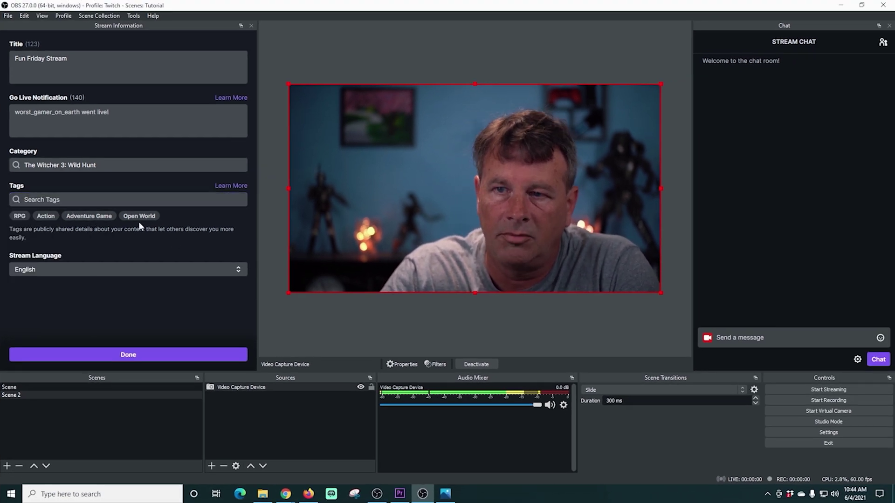
left_click(41, 200)
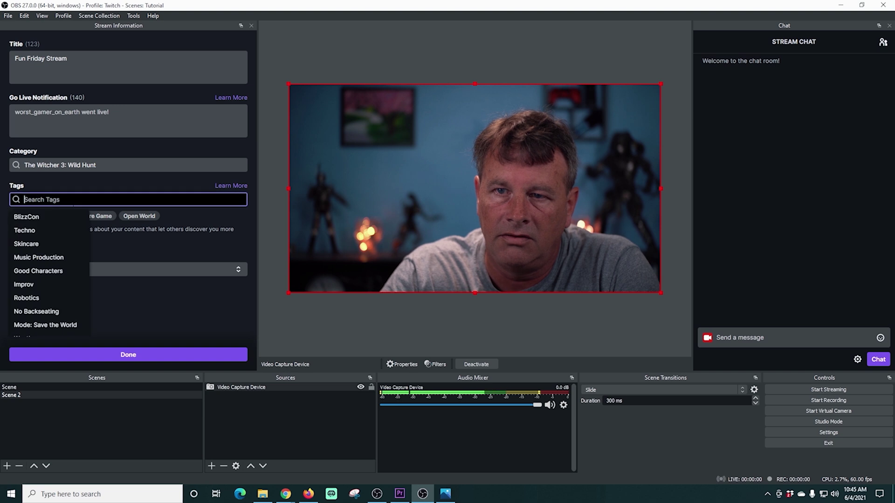
left_click(194, 235)
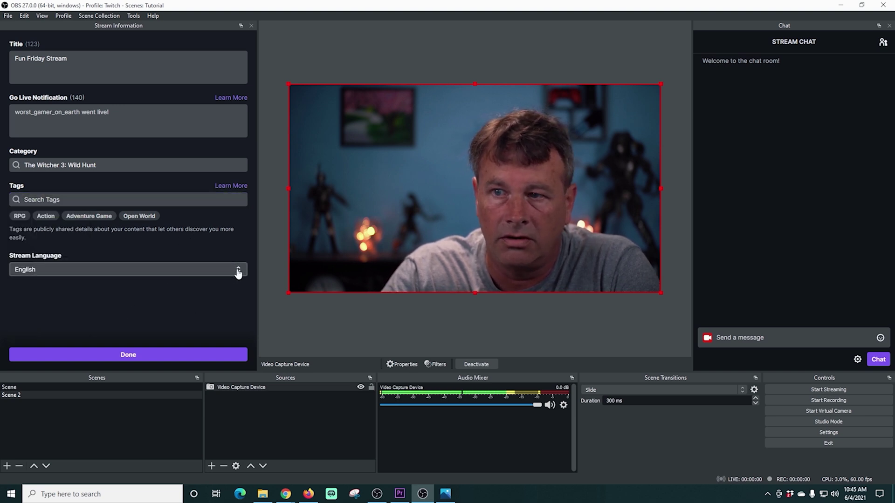
left_click(155, 354)
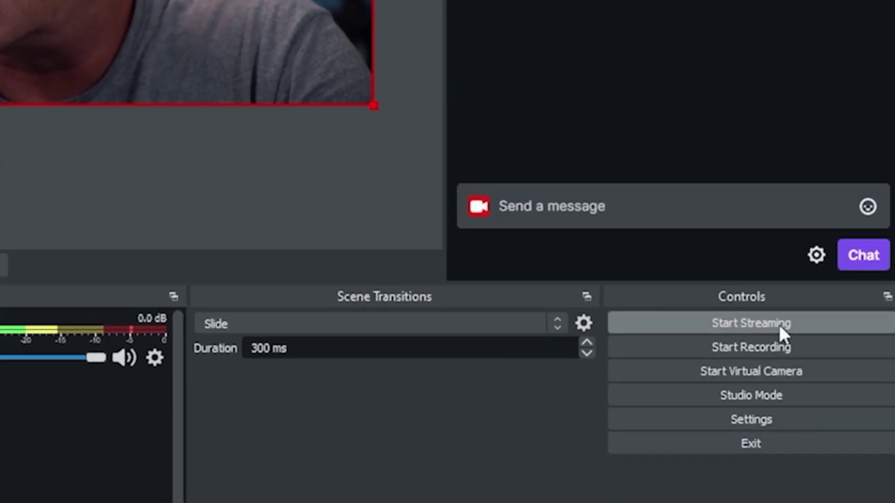
Go live on Twitch from the Controls dock, then bring up the browser.
left_click(779, 326)
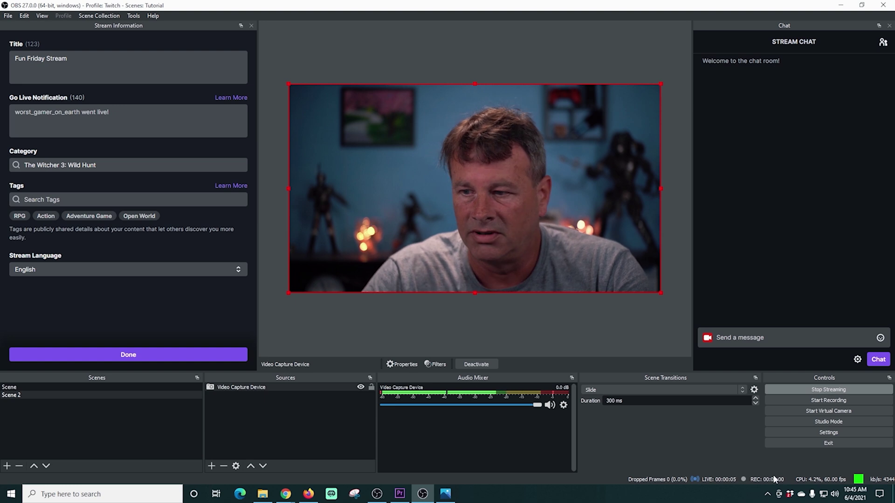
mouse_move(284, 497)
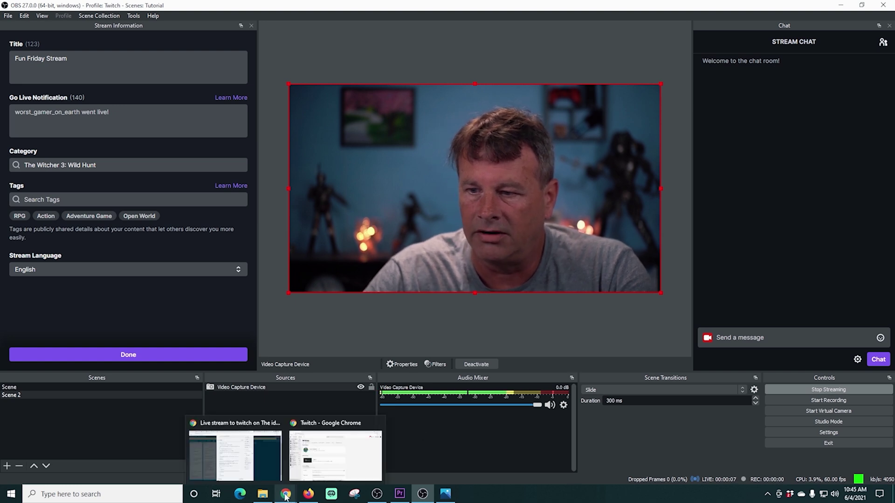
left_click(323, 467)
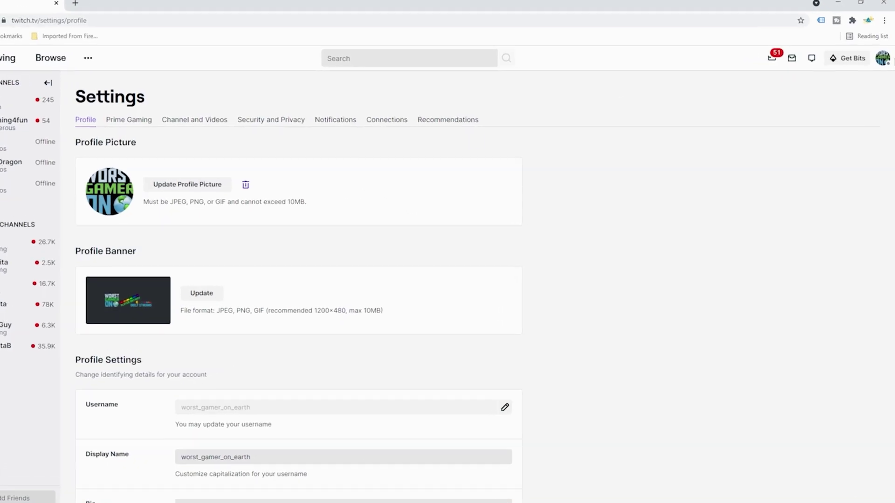
Go to your own Twitch channel via the avatar menu and mute the live preview.
left_click(882, 60)
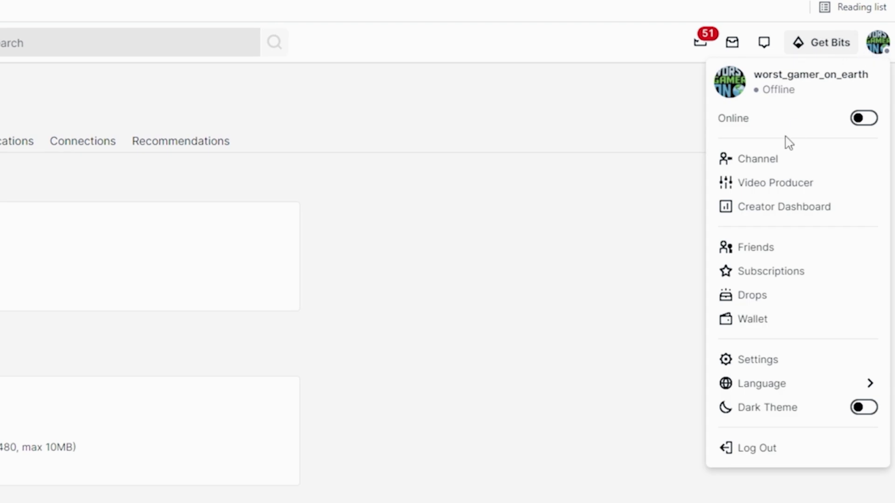
left_click(773, 161)
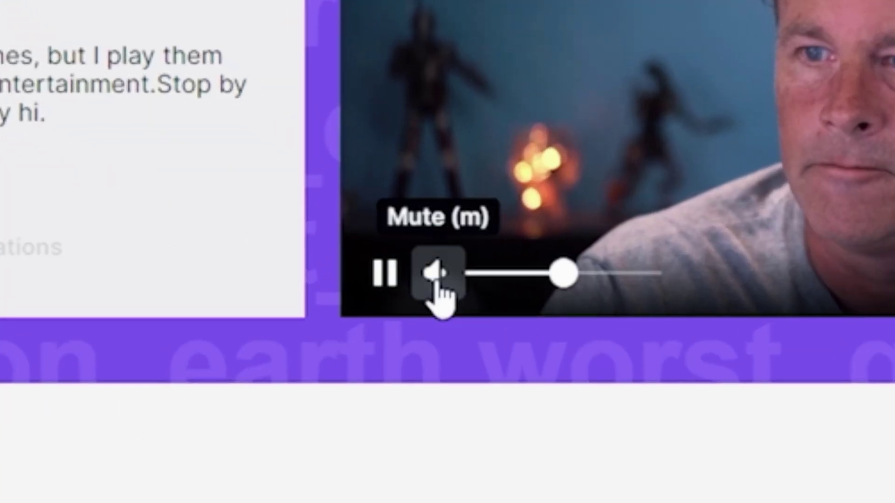
left_click(444, 260)
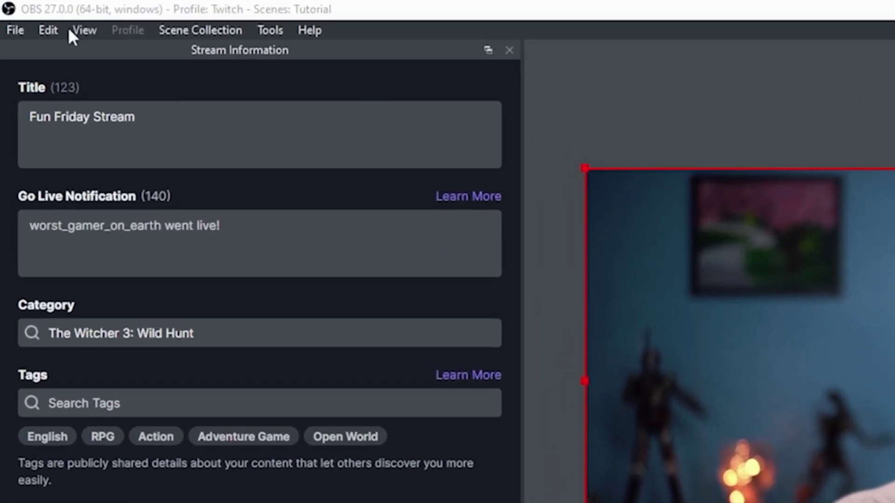
Show the Stats window from the View menu and drag it into position.
left_click(68, 28)
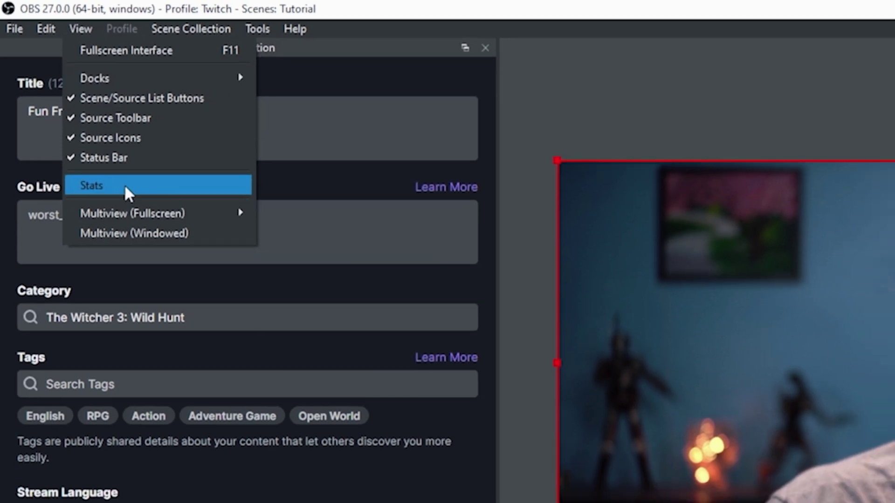
left_click(131, 196)
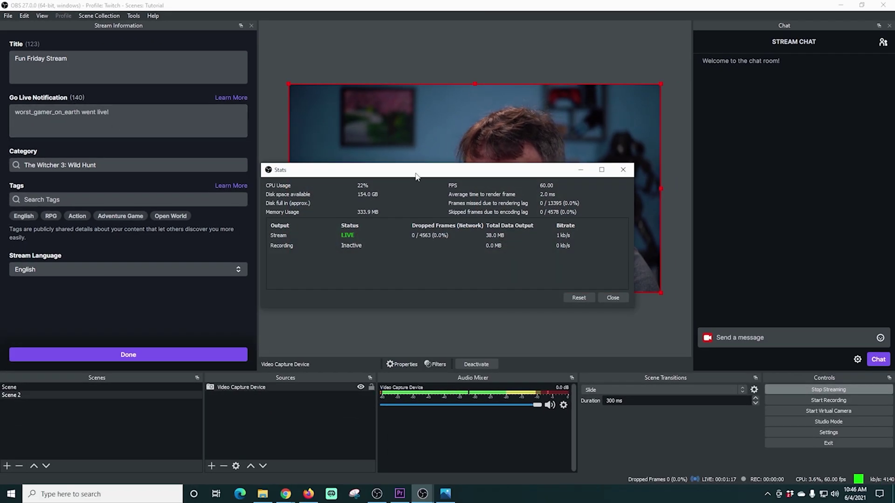
left_click_drag(416, 176, 422, 2)
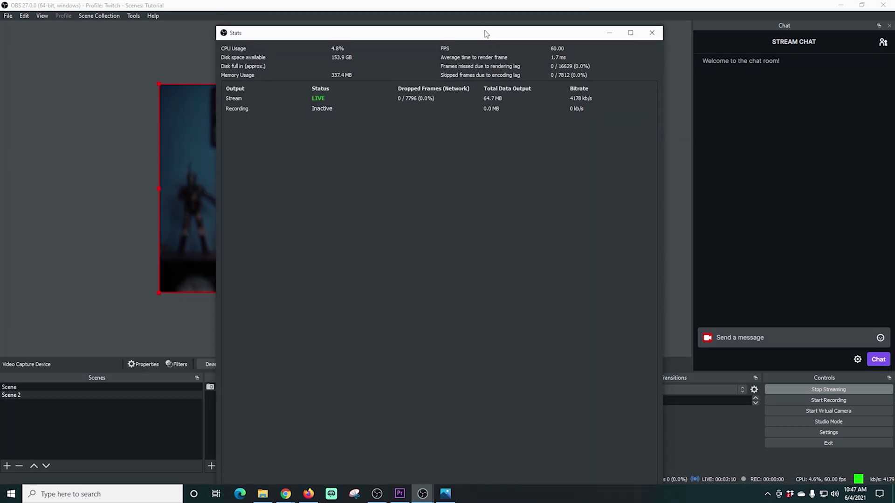
left_click_drag(485, 28, 468, 80)
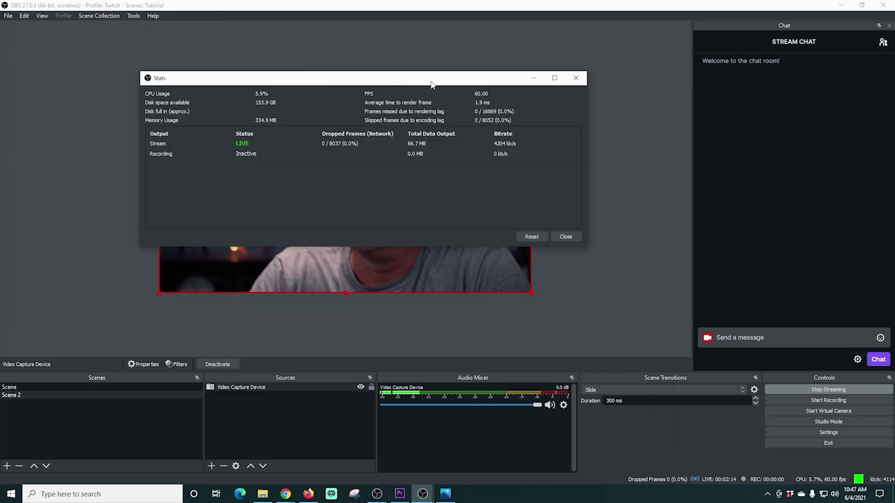